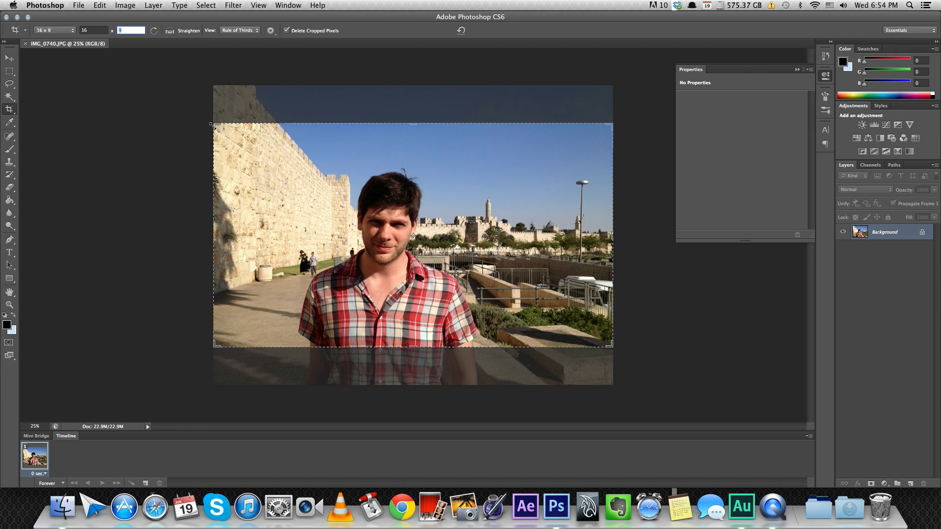
Step: Crop the photo at a 16 x 9 ratio around the man's head and chest with the tower at his side
left_click_drag(212, 126, 259, 148)
mouse_move(354, 239)
left_mouse_down()
mouse_move(393, 280)
mouse_move(383, 283)
left_mouse_up()
left_click_drag(567, 152, 548, 160)
mouse_move(516, 186)
left_mouse_down()
mouse_move(486, 198)
mouse_move(494, 192)
left_mouse_up()
key("Return")
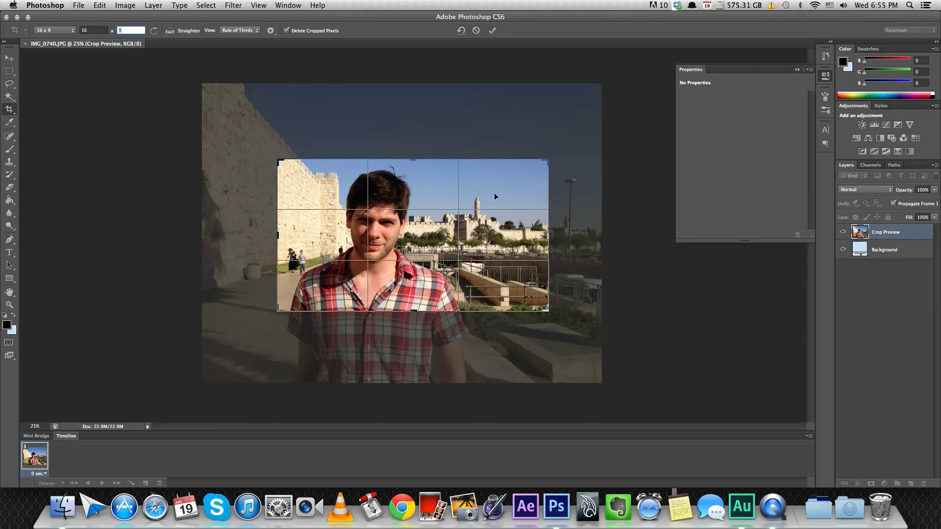
left_click(12, 74)
Step: Remove the blemishes on the man's cheeks and nose with the Content-Aware Spot Healing Brush
scroll(349, 188, "up", 1)
scroll(348, 187, "up", 2)
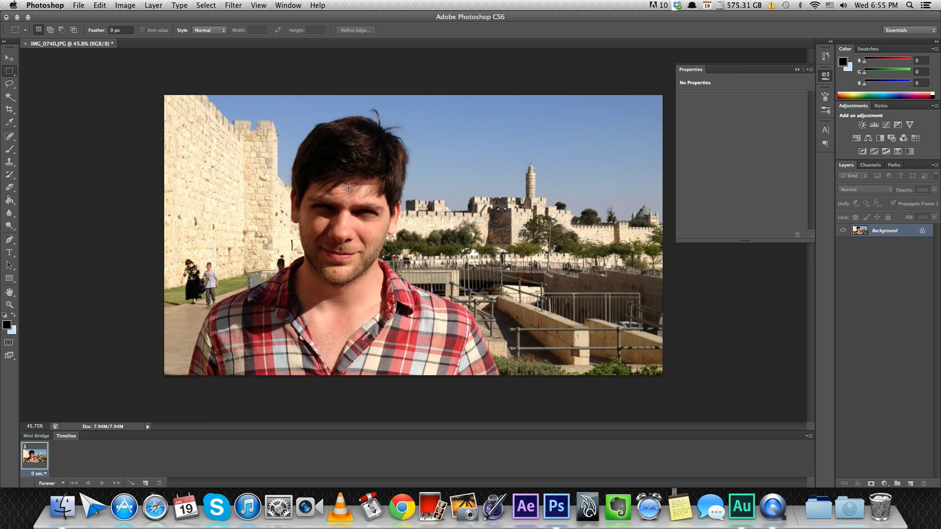
scroll(315, 209, "up", 3)
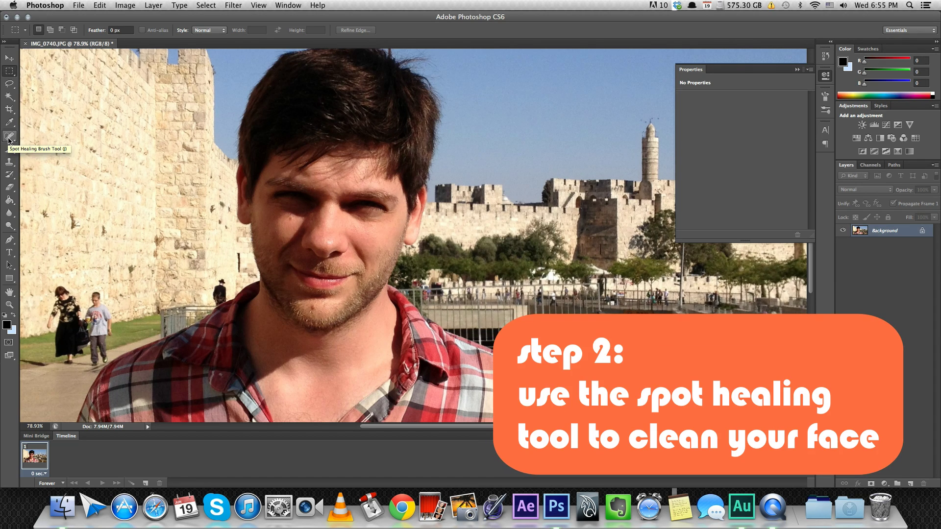
scroll(176, 218, "up", 2)
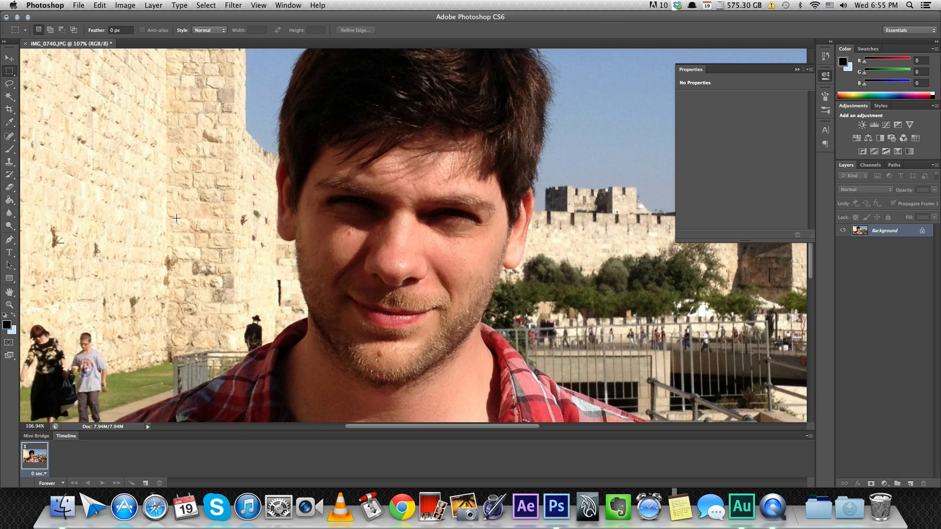
left_click(13, 140)
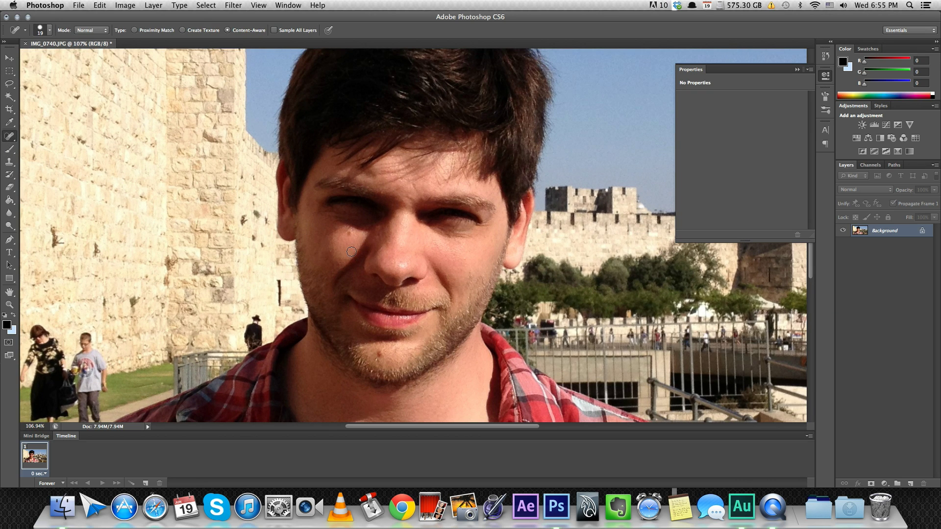
left_click(350, 234)
left_click(404, 265)
left_click(464, 249)
scroll(464, 252, "down", 3)
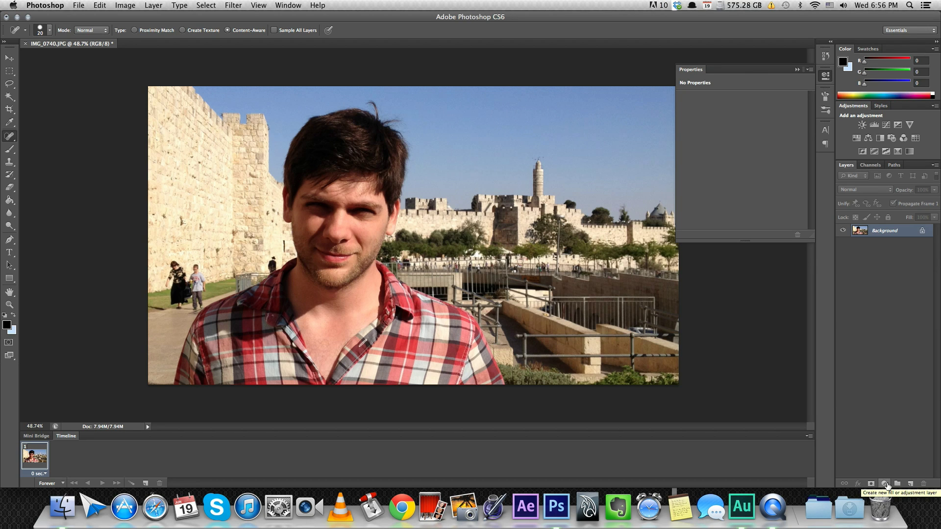
Step: Add an Exposure adjustment layer and set its Gamma Correction to 1.81
left_click(885, 484)
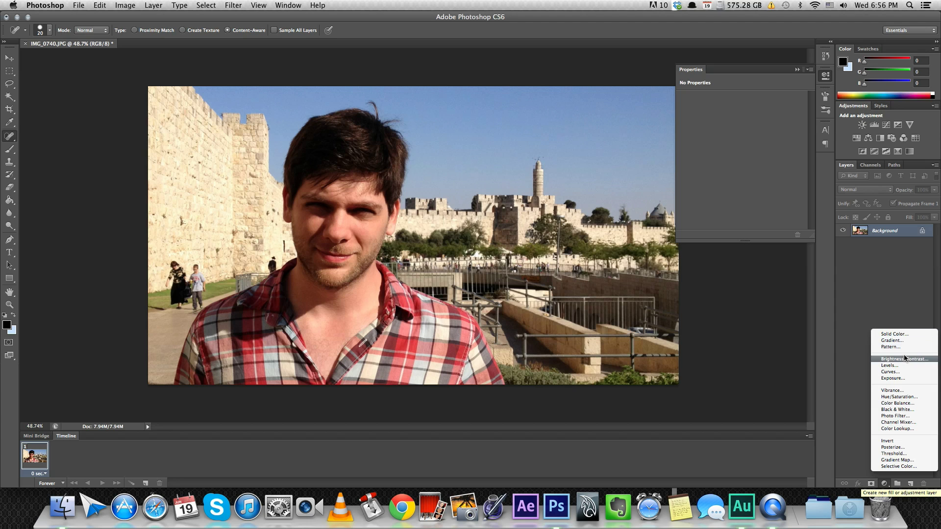
left_click(904, 376)
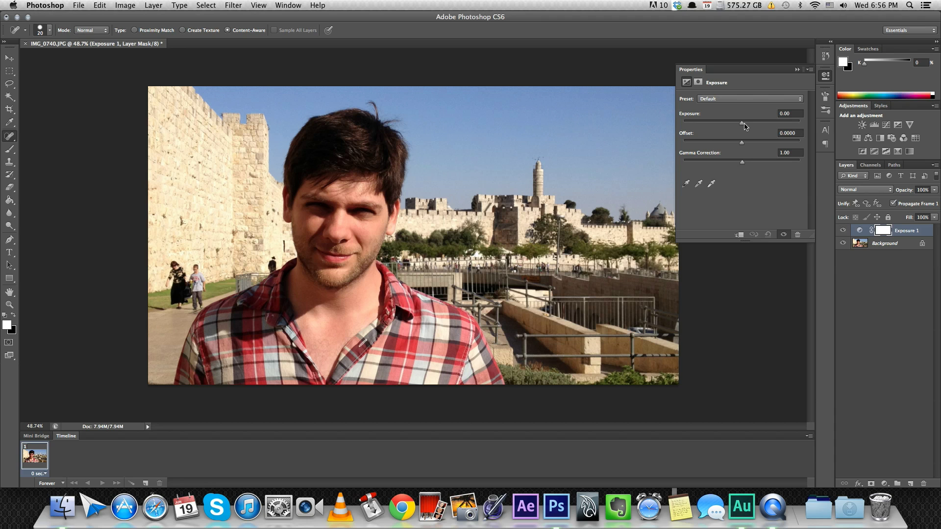
left_click_drag(744, 164, 723, 163)
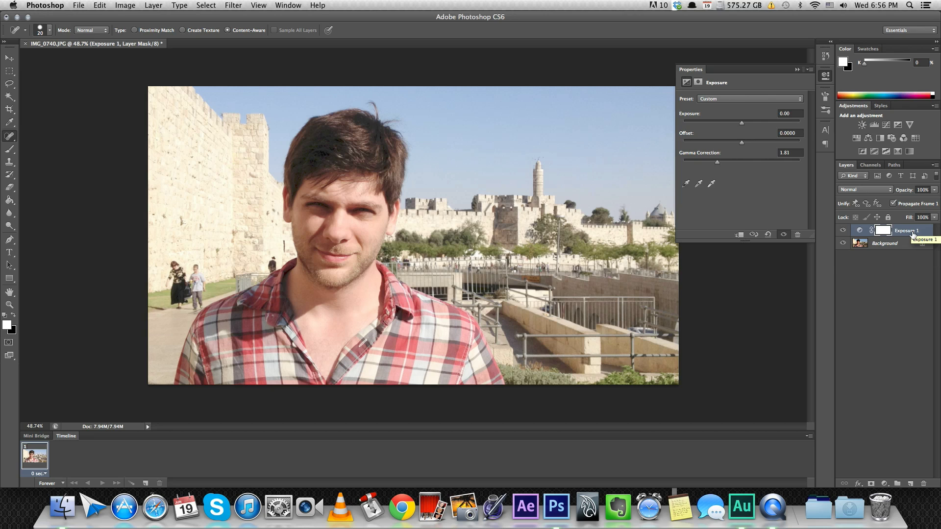
Step: Add a vector mask to the Exposure layer and invert its layer mask to black
left_click(872, 484)
left_click(909, 233)
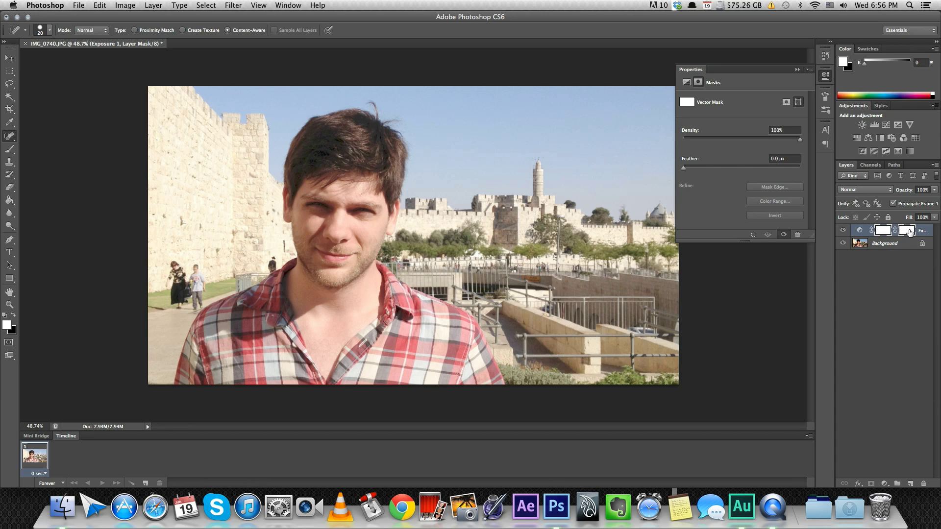
key("super+i")
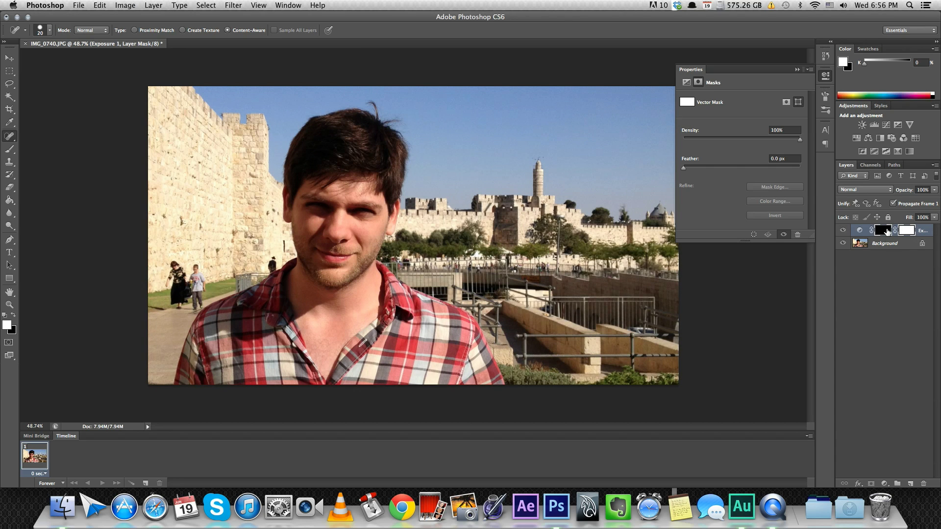
Step: Paint white on the Exposure layer mask over the eyes and face shadows using a size 125 brush at 30% opacity, and swap the foreground colour to black
left_click(9, 149)
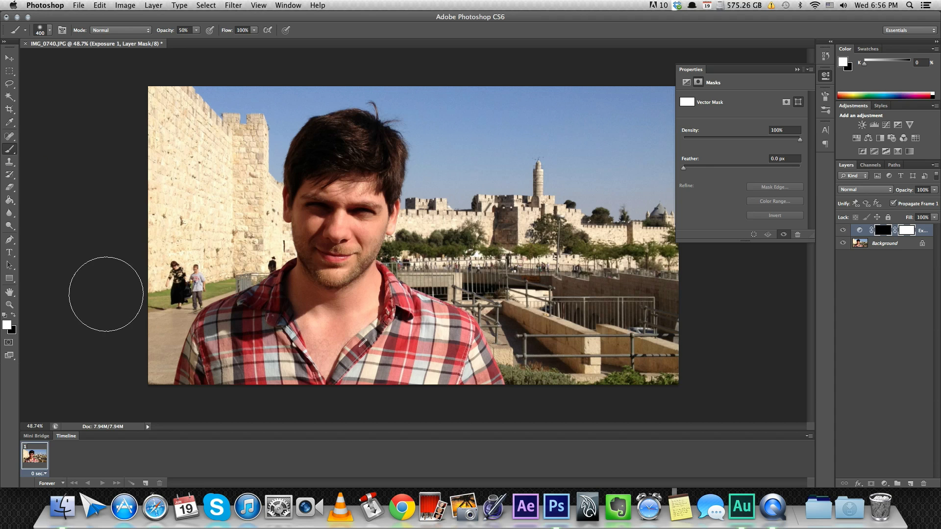
mouse_move(312, 205)
left_mouse_down()
mouse_move(338, 216)
mouse_move(367, 211)
mouse_move(355, 235)
mouse_move(383, 175)
left_mouse_up()
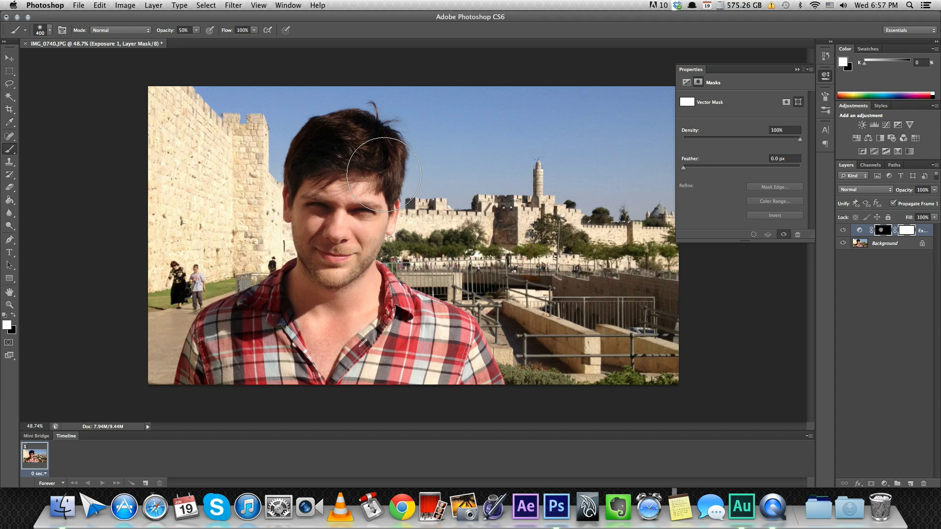
key("ctrl+z")
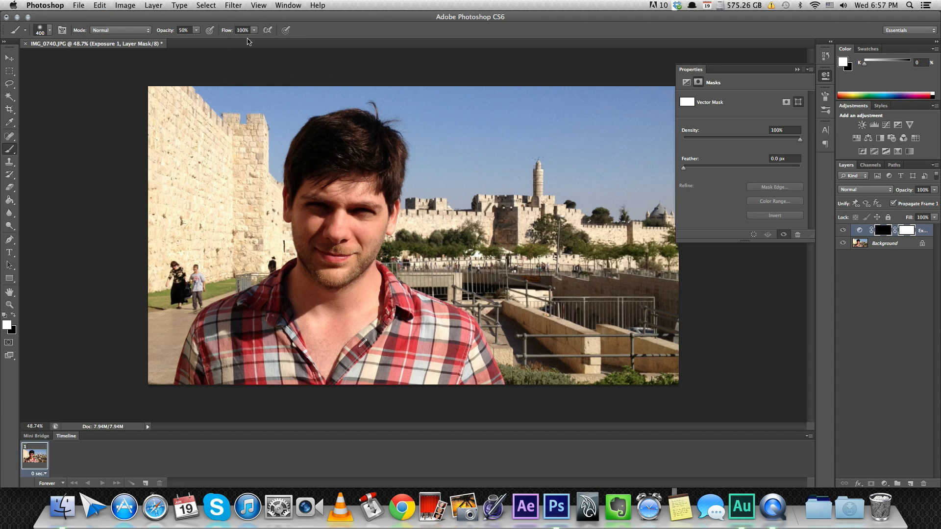
left_click(196, 31)
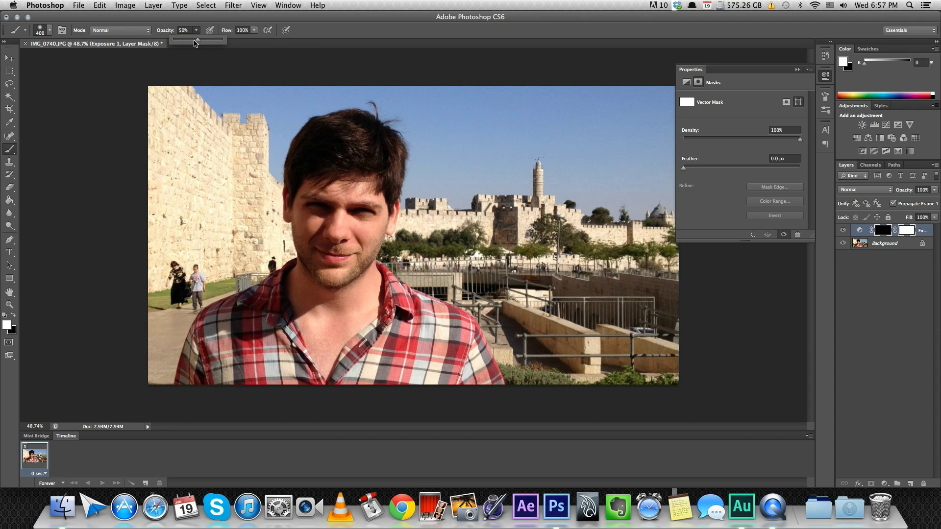
left_click(318, 214)
key("bracketleft")
key("bracketleft")
key("bracketleft")
key("bracketleft")
key("bracketleft")
key("bracketleft")
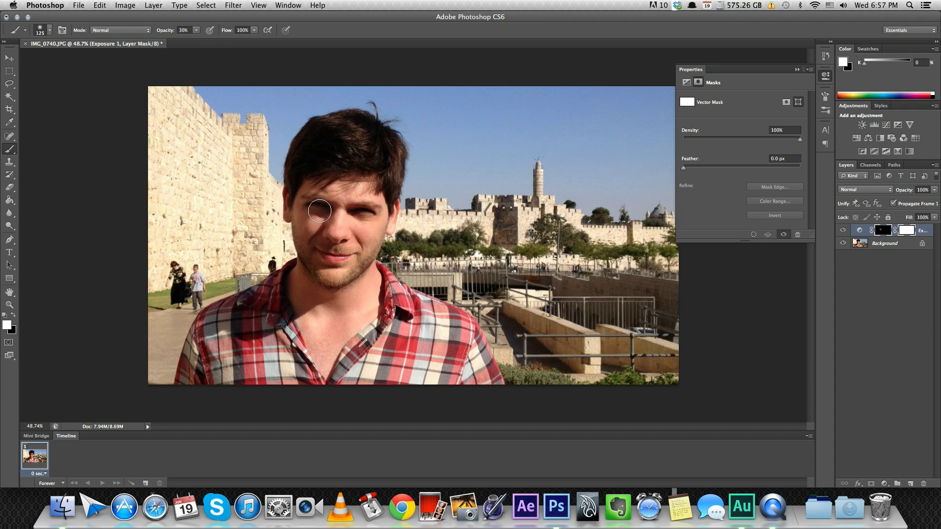
mouse_move(366, 219)
left_mouse_down()
mouse_move(312, 207)
mouse_move(333, 208)
mouse_move(302, 238)
mouse_move(302, 223)
mouse_move(306, 236)
mouse_move(333, 219)
mouse_move(319, 226)
mouse_move(334, 277)
mouse_move(310, 252)
mouse_move(315, 276)
mouse_move(332, 289)
mouse_move(381, 262)
left_mouse_up()
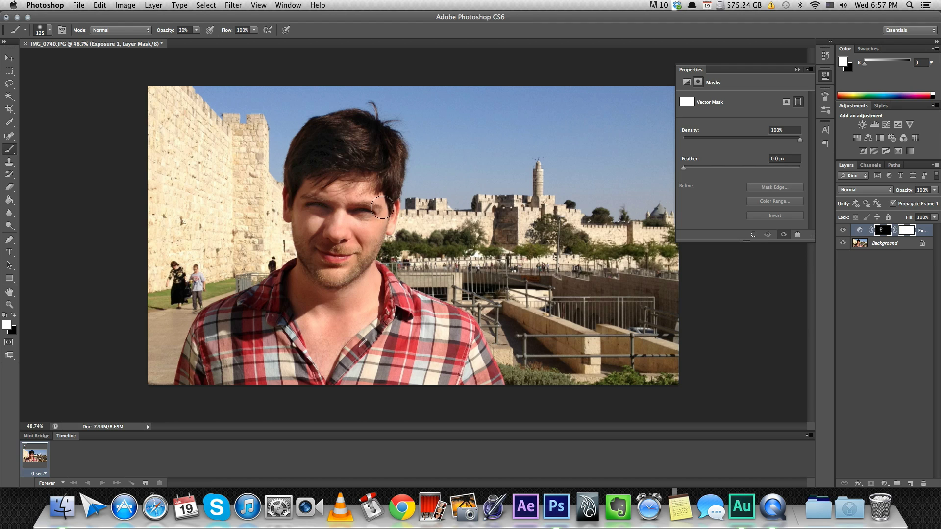
left_click(14, 315)
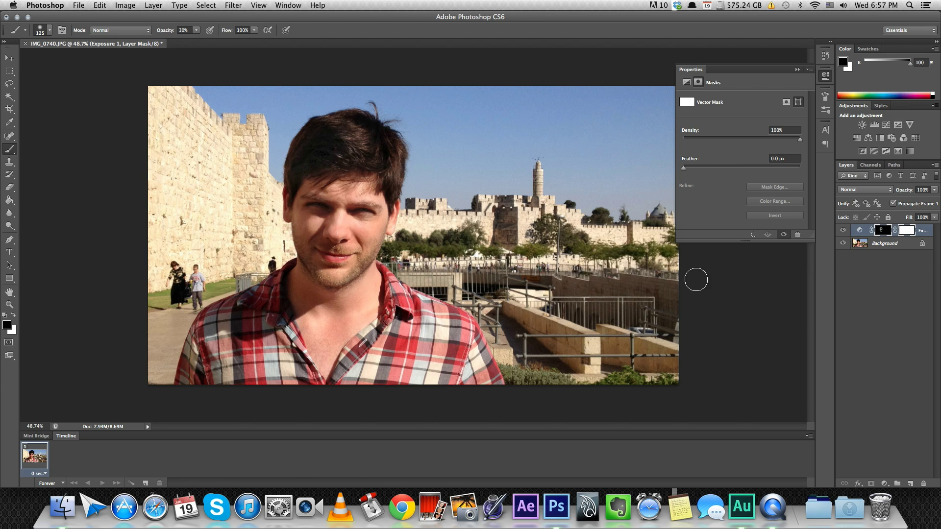
Step: Toggle the Exposure layer's visibility to compare the face with and without the adjustment, leaving it visible and deselected
left_click(844, 233)
left_click(844, 234)
left_click(844, 232)
left_click(843, 231)
left_click(843, 231)
left_click(844, 231)
left_click(891, 381)
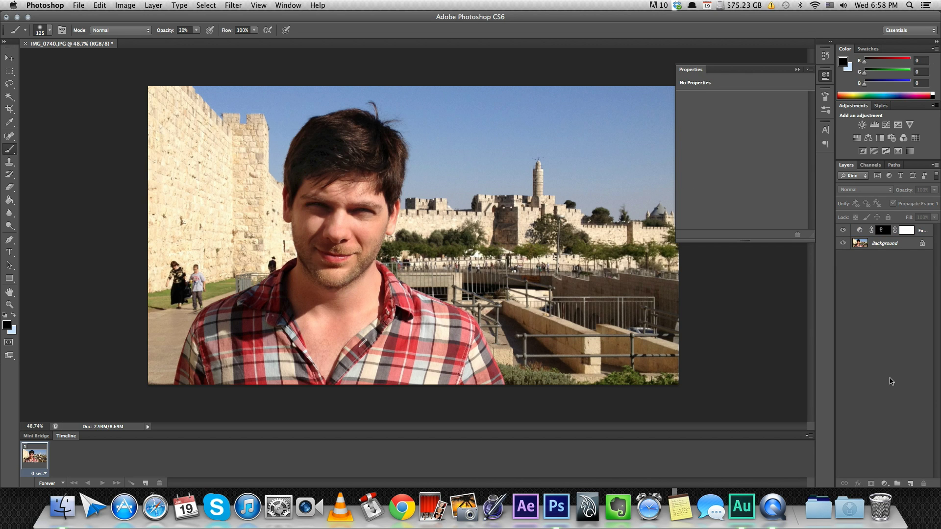
Step: Add a Vibrance adjustment layer and set its Vibrance to +78
left_click(884, 484)
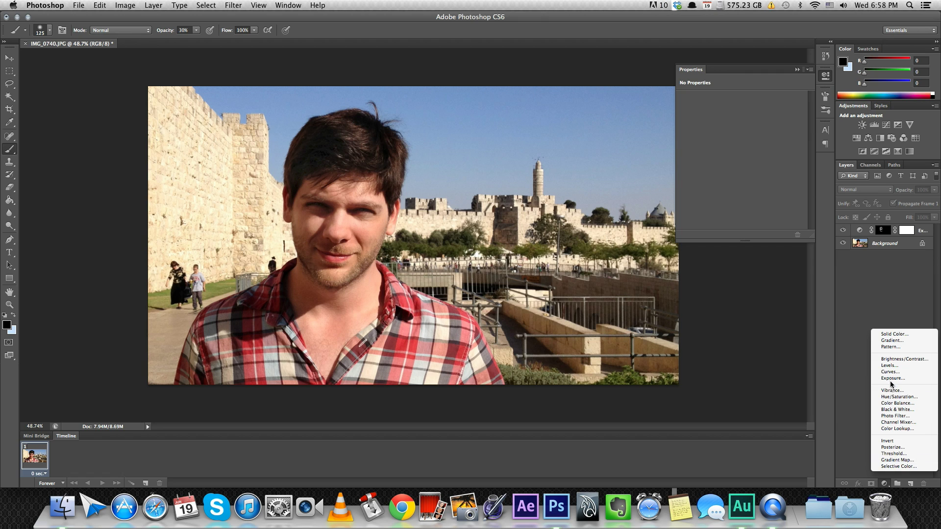
left_click(894, 391)
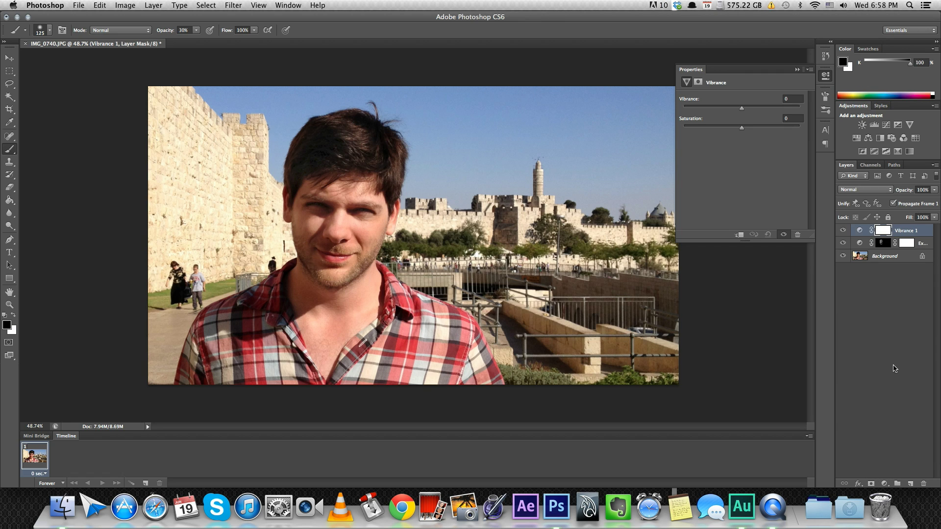
left_click_drag(743, 109, 787, 110)
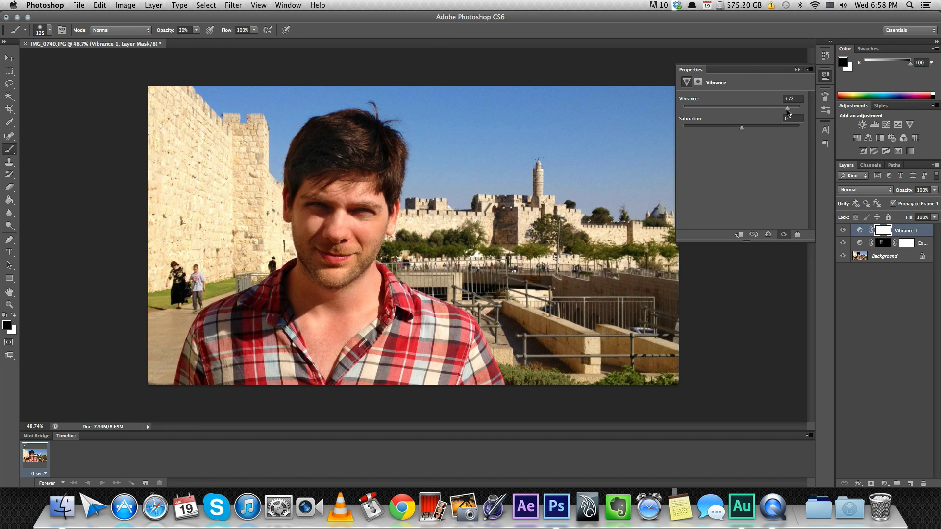
Step: Add a vector mask to the Vibrance layer, invert its layer mask to black, and make white the foreground colour
left_click(870, 483)
key("super+i")
key("x")
Step: Paint white over the man's face on the Vibrance layer mask, settling on a brush opacity of 63%
mouse_move(315, 221)
left_mouse_down()
mouse_move(319, 209)
mouse_move(314, 218)
mouse_move(330, 208)
mouse_move(340, 216)
left_mouse_up()
left_click(197, 30)
left_click_drag(212, 39, 238, 40)
mouse_move(311, 249)
left_mouse_down()
mouse_move(347, 273)
mouse_move(369, 232)
mouse_move(356, 194)
mouse_move(330, 221)
mouse_move(351, 234)
mouse_move(360, 198)
left_mouse_up()
key("super+z")
left_click(196, 30)
left_click_drag(198, 39, 180, 39)
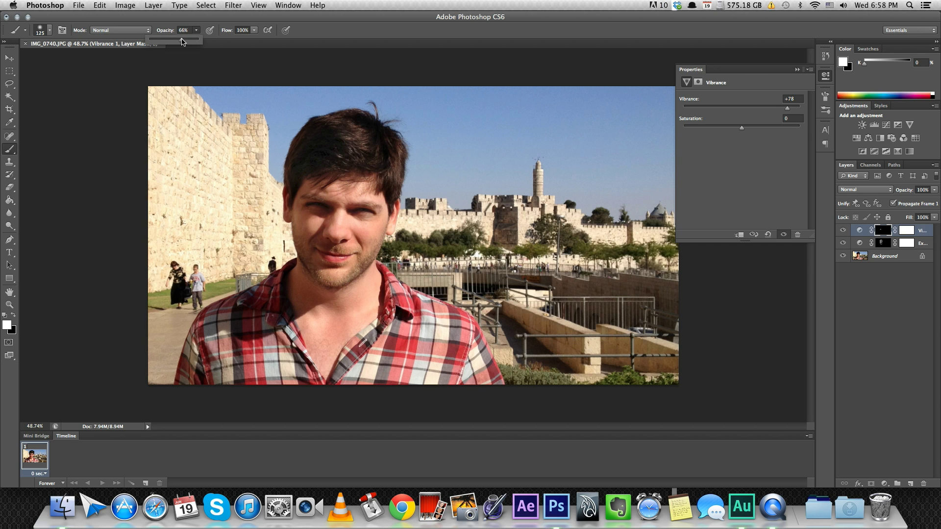
left_click(352, 245)
mouse_move(345, 265)
left_mouse_down()
mouse_move(318, 248)
mouse_move(308, 211)
mouse_move(358, 210)
mouse_move(328, 231)
left_mouse_up()
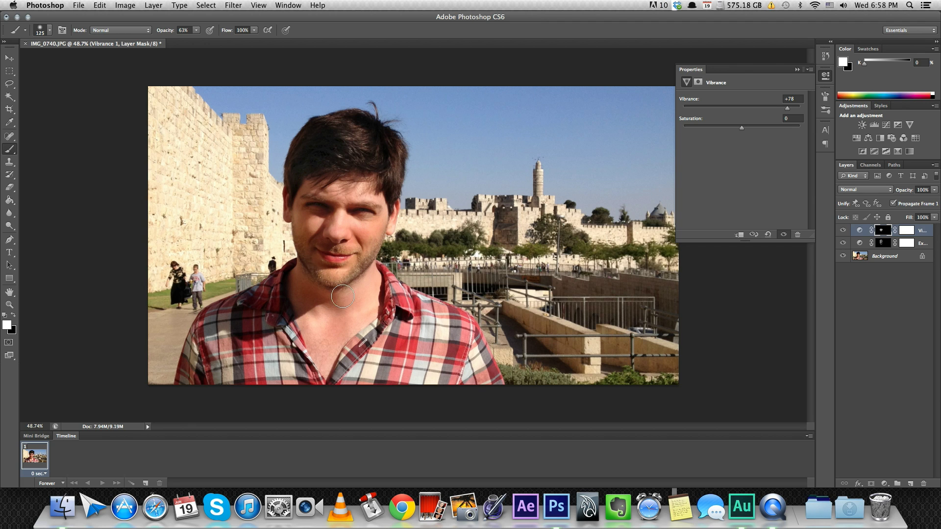
mouse_move(306, 190)
left_mouse_down()
mouse_move(362, 178)
mouse_move(385, 177)
mouse_move(394, 190)
mouse_move(370, 283)
left_mouse_up()
Step: Toggle the Vibrance layer's visibility to compare the skin colour, leaving it visible and deselected
left_click(843, 230)
left_click(843, 230)
left_click(843, 230)
left_click(843, 230)
left_click(892, 338)
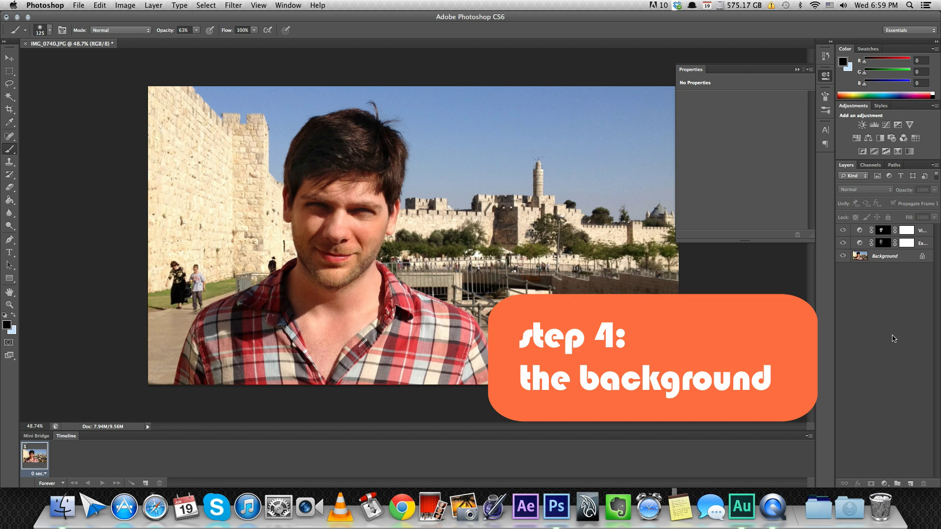
Step: Duplicate the Background layer and move the copy to the top of the layer stack
left_click(902, 260)
left_click_drag(903, 261, 910, 484)
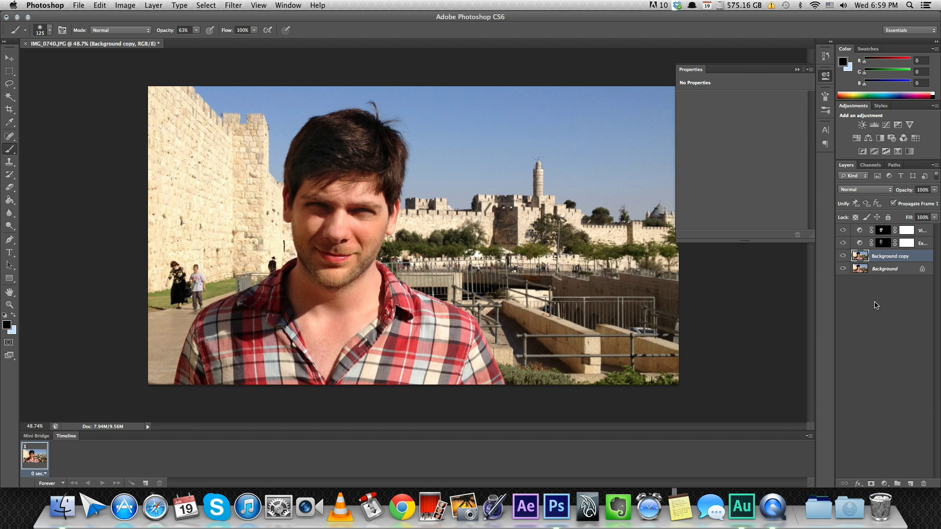
left_click_drag(890, 260, 893, 234)
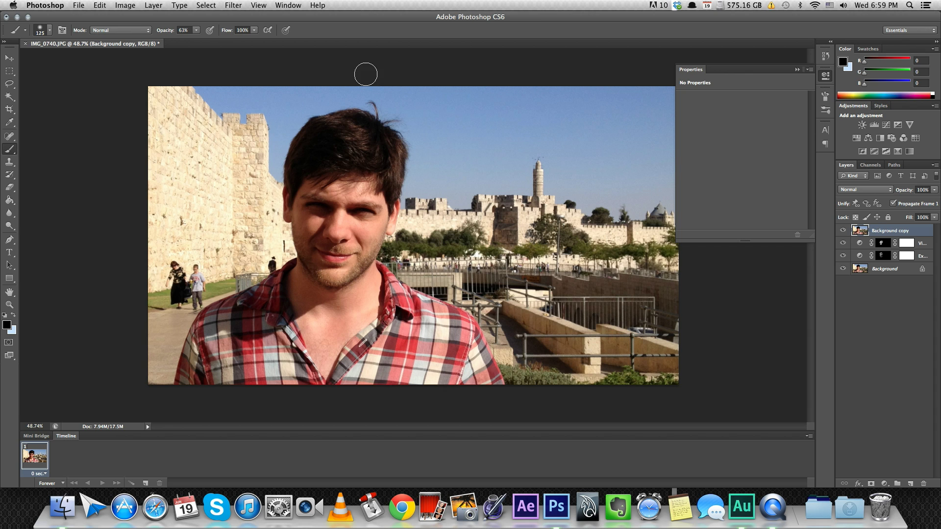
Step: Apply a Lens Blur with radius 15 to the Background copy layer and hide it with an inverted black layer mask
left_click(234, 5)
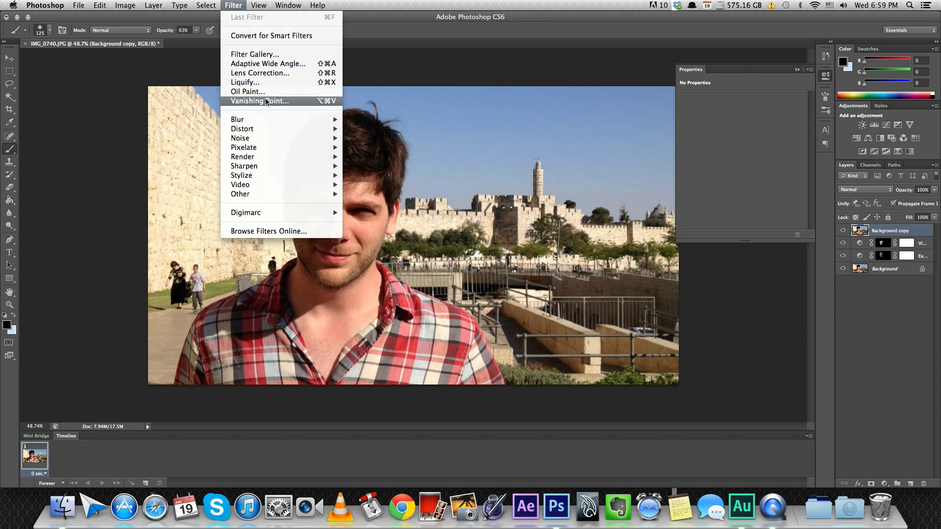
mouse_move(324, 122)
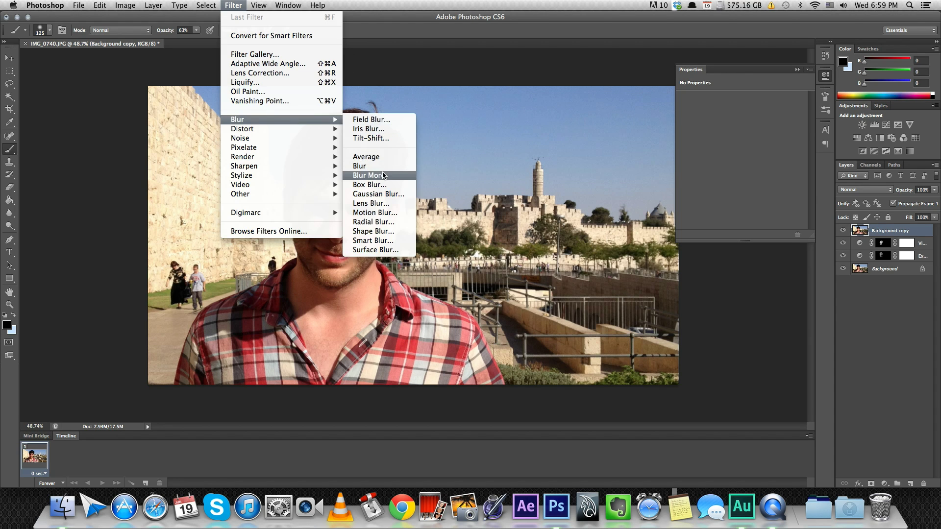
left_click(381, 201)
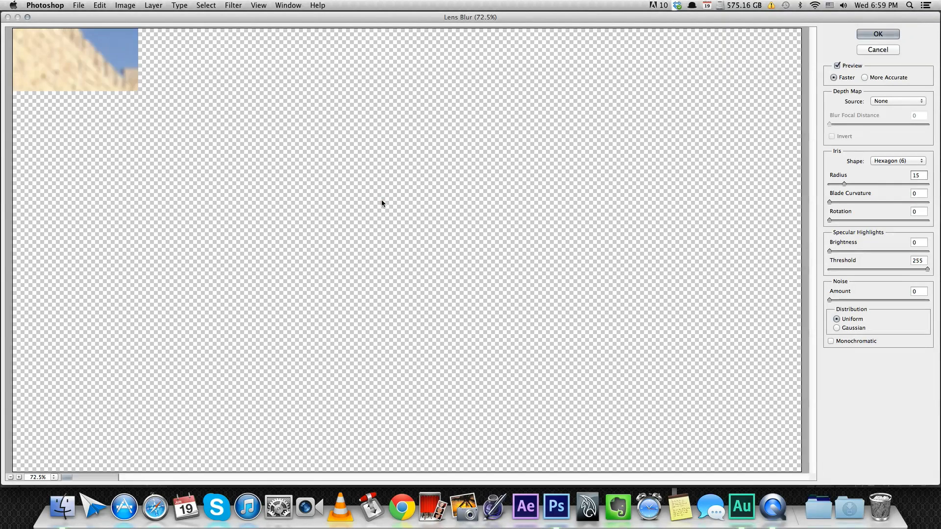
left_click(878, 33)
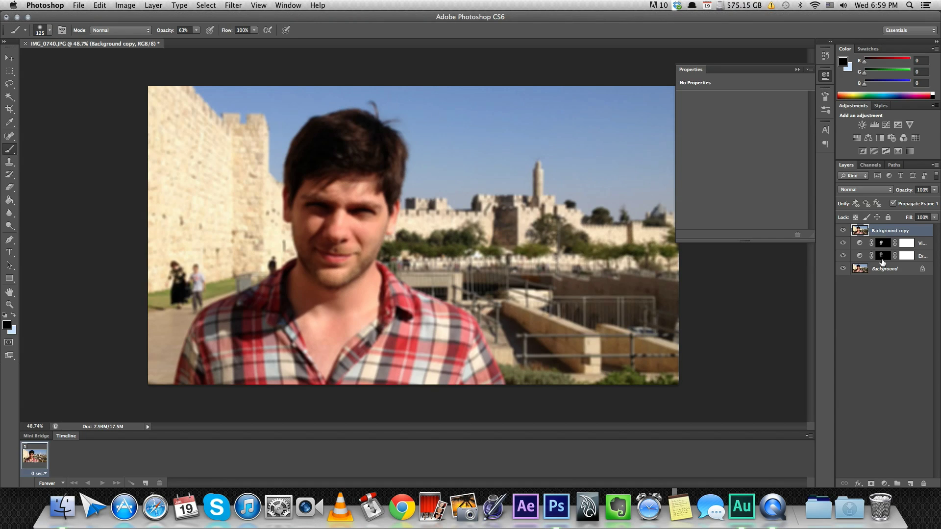
left_click(872, 484)
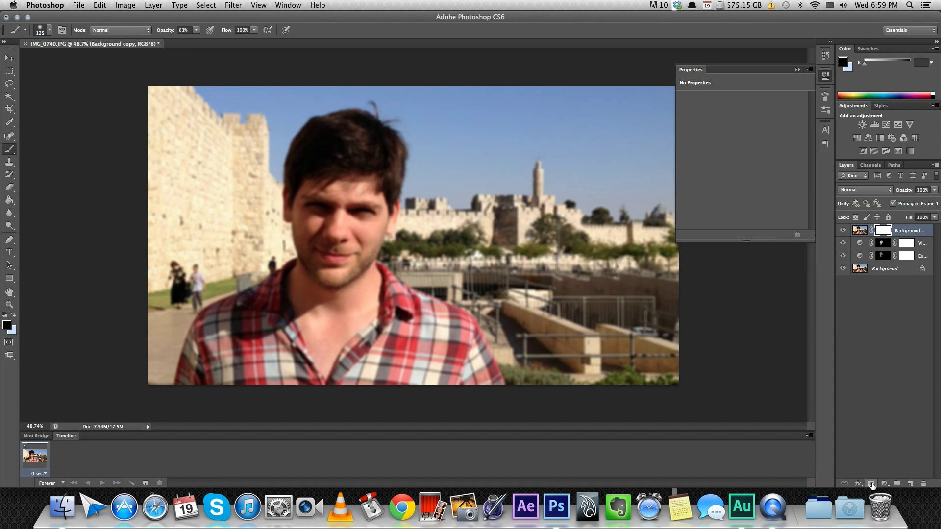
key("super+i")
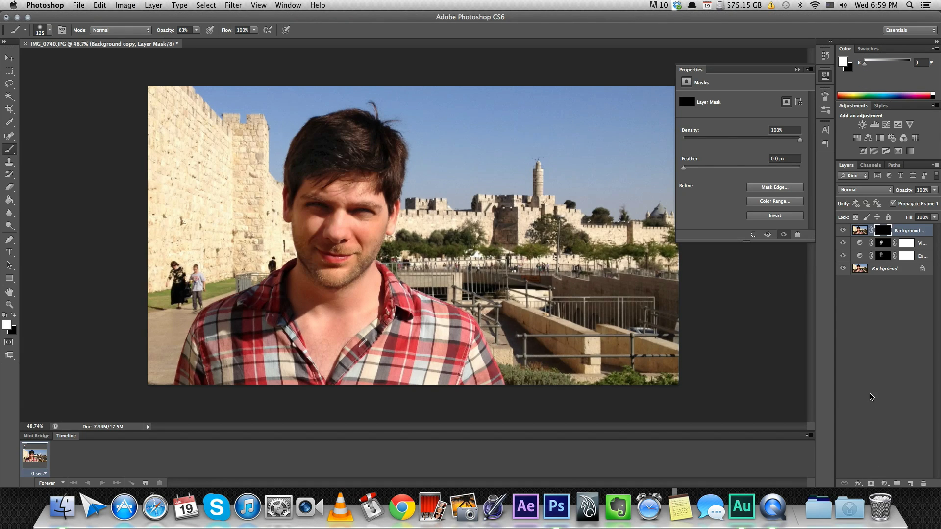
Step: Paint white around the man on the blurred layer's mask with a size 600 brush at 73% opacity to blur the background
key("bracketright")
key("bracketright")
key("bracketright")
key("bracketright")
key("bracketright")
key("bracketright")
key("bracketright")
key("bracketright")
left_click(196, 30)
left_click_drag(202, 43, 204, 42)
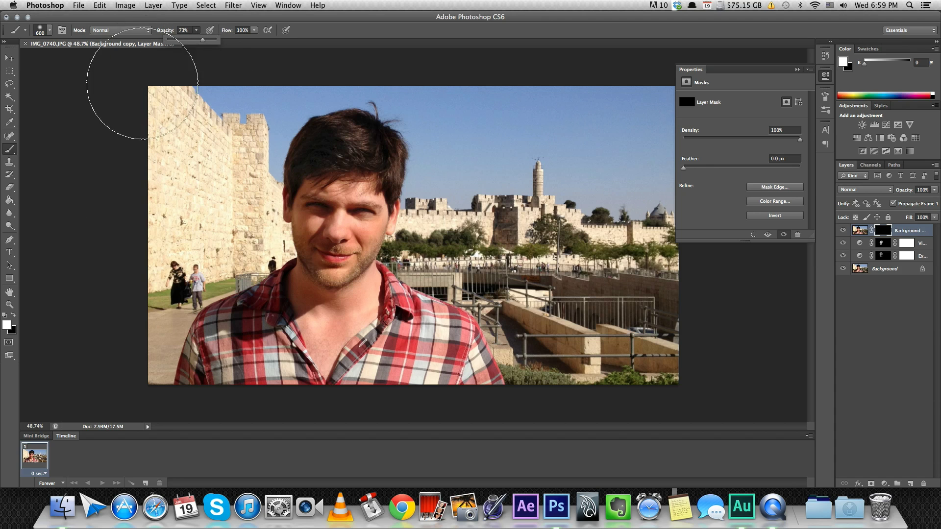
mouse_move(208, 187)
left_mouse_down()
mouse_move(219, 236)
mouse_move(131, 288)
mouse_move(131, 303)
mouse_move(196, 139)
mouse_move(260, 77)
mouse_move(495, 96)
mouse_move(569, 201)
mouse_move(543, 156)
mouse_move(593, 256)
mouse_move(649, 260)
mouse_move(617, 332)
mouse_move(592, 304)
mouse_move(547, 301)
mouse_move(566, 352)
mouse_move(553, 252)
mouse_move(504, 214)
mouse_move(479, 227)
mouse_move(453, 211)
mouse_move(476, 240)
left_mouse_up()
Step: Paint white close around the man's outline on the blurred layer's mask with a size 200 brush
key("bracketleft")
key("bracketleft")
key("bracketleft")
key("bracketleft")
key("bracketleft")
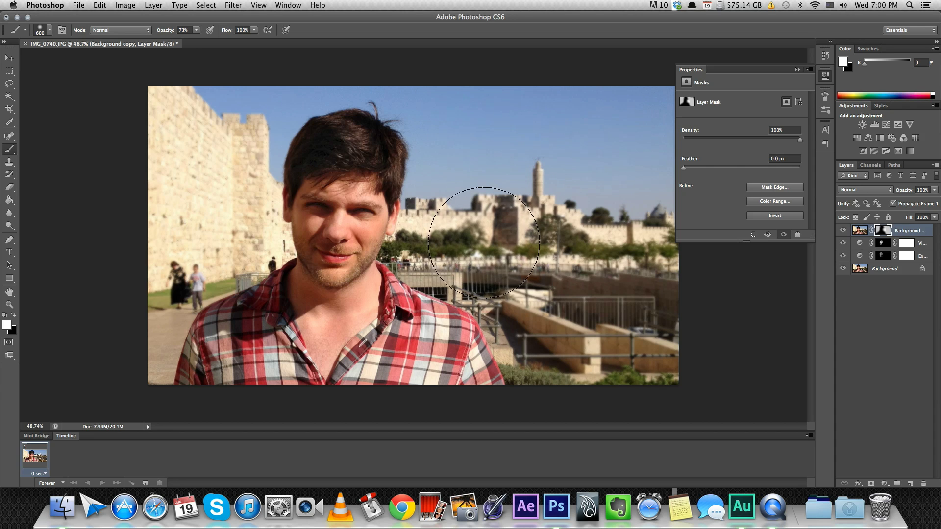
mouse_move(408, 261)
left_mouse_down()
mouse_move(417, 258)
mouse_move(431, 289)
mouse_move(603, 375)
left_mouse_up()
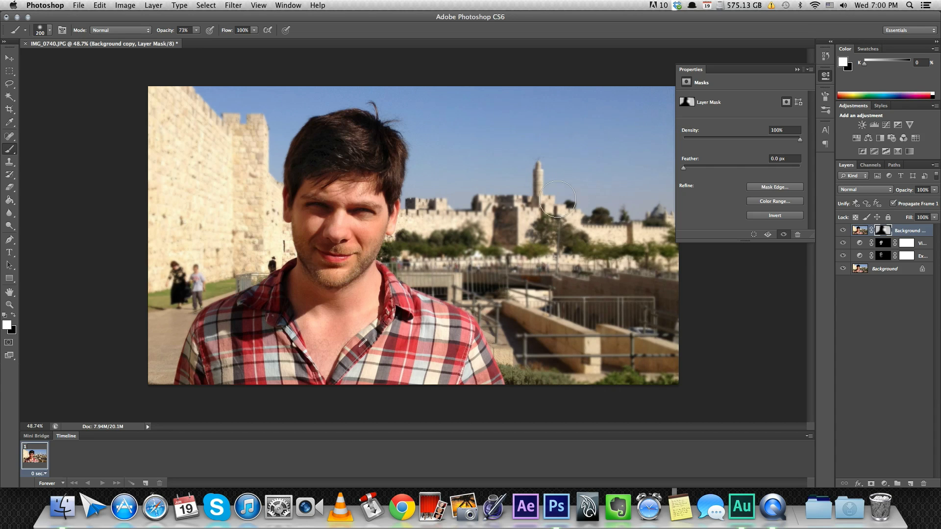
mouse_move(429, 162)
left_mouse_down()
mouse_move(414, 239)
mouse_move(421, 213)
left_mouse_up()
mouse_move(376, 84)
left_mouse_down()
mouse_move(294, 84)
mouse_move(290, 101)
left_mouse_up()
mouse_move(267, 181)
left_mouse_down()
mouse_move(263, 221)
mouse_move(273, 235)
mouse_move(263, 237)
left_mouse_up()
Step: Toggle the Background copy layer's visibility to compare the background blur, leaving it visible
left_click(843, 232)
left_click(843, 232)
left_click(843, 231)
left_click(842, 231)
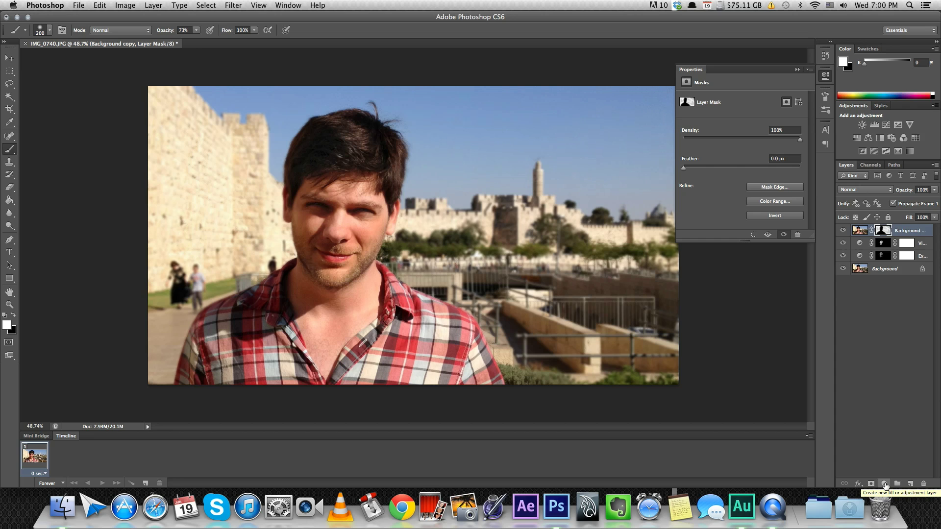
Step: Add a Vibrance adjustment layer above the blurred layer with vibrance -64 and invert its mask to black
left_click(885, 485)
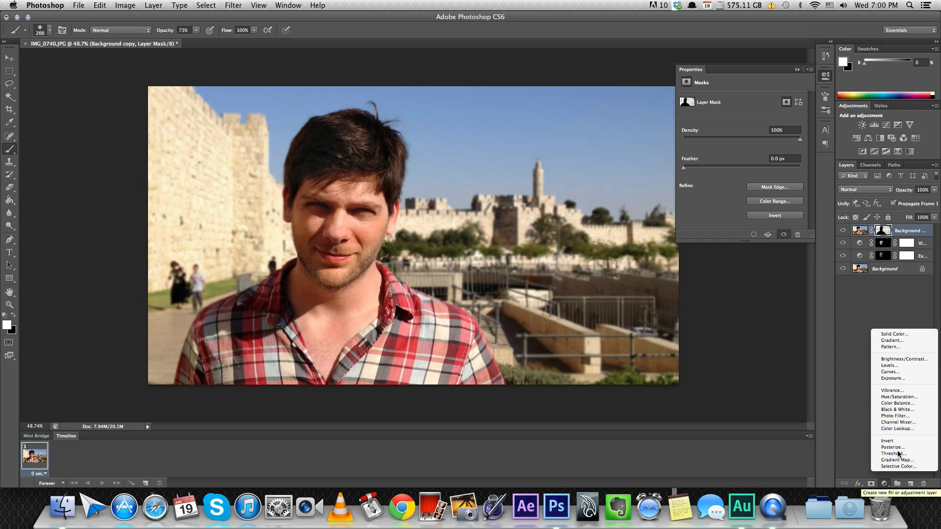
left_click(907, 392)
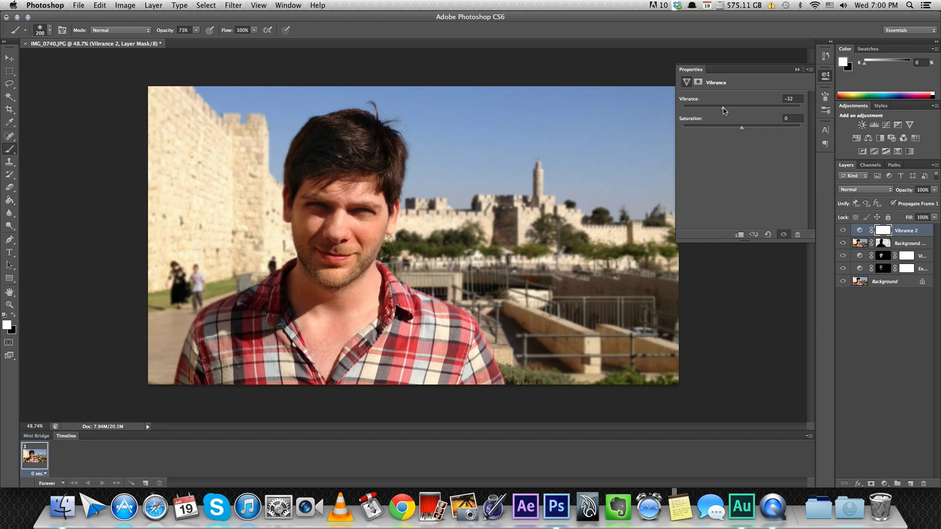
left_click_drag(724, 110, 716, 111)
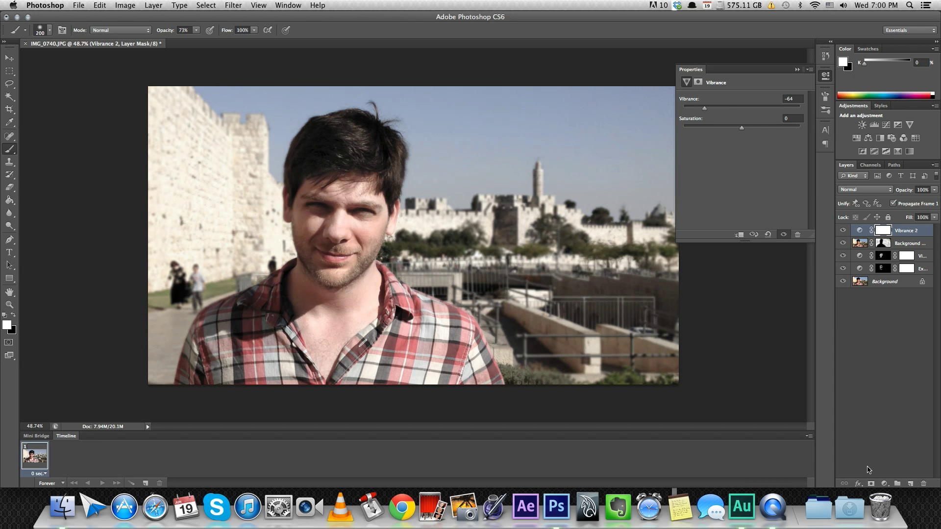
key("super+i")
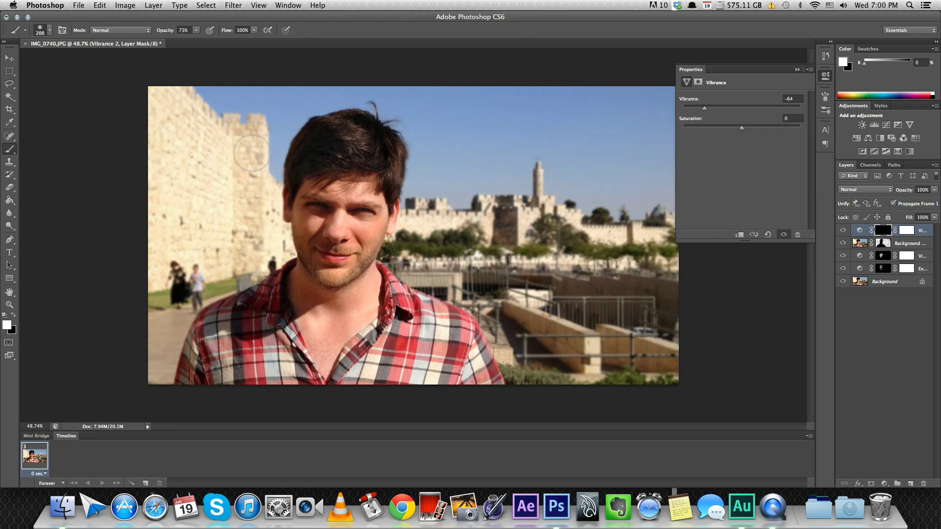
Step: Paint white over the background on the new Vibrance mask with a size 600 brush, lowering its opacity to 46%
key("bracketright")
key("bracketright")
key("bracketright")
key("bracketright")
key("bracketright")
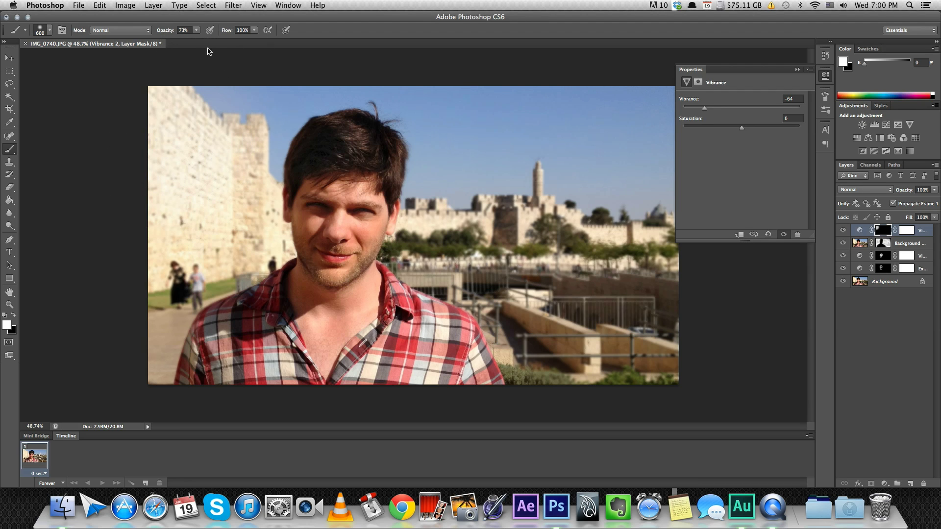
left_click(196, 30)
left_click_drag(197, 41, 183, 40)
mouse_move(208, 121)
left_mouse_down()
mouse_move(170, 184)
mouse_move(183, 225)
mouse_move(137, 307)
left_mouse_up()
mouse_move(475, 246)
left_mouse_down()
mouse_move(578, 346)
mouse_move(563, 294)
mouse_move(640, 336)
left_mouse_up()
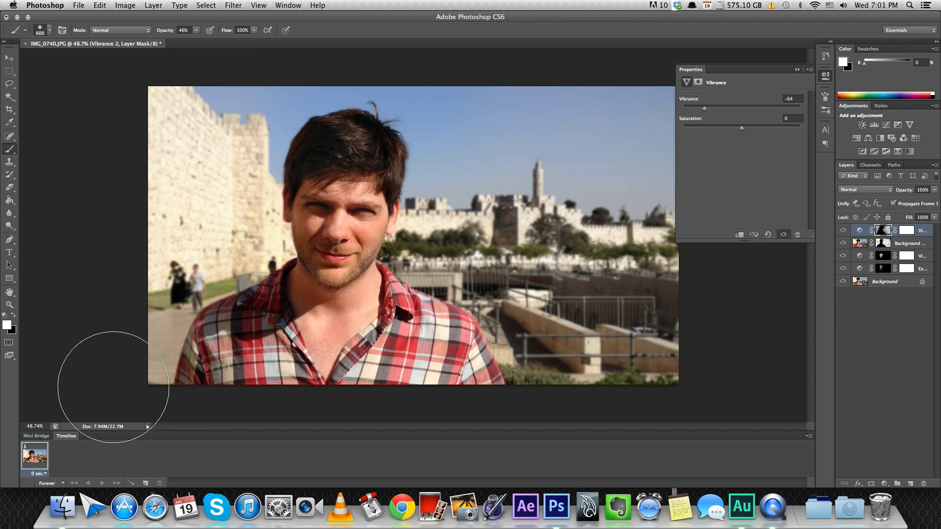
Step: Toggle the Vibrance 2 layer's visibility to compare the desaturated background, leaving it visible and deselected
left_click(844, 231)
left_click(844, 231)
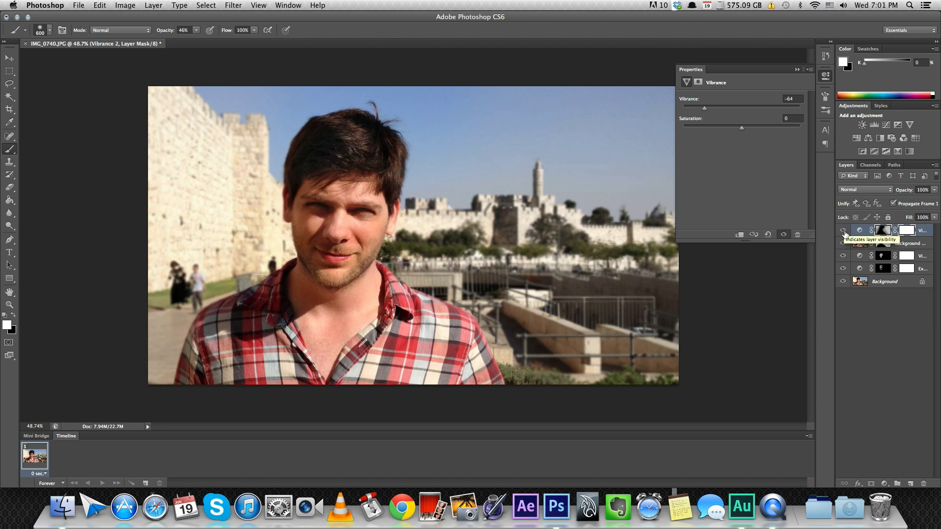
left_click(862, 357)
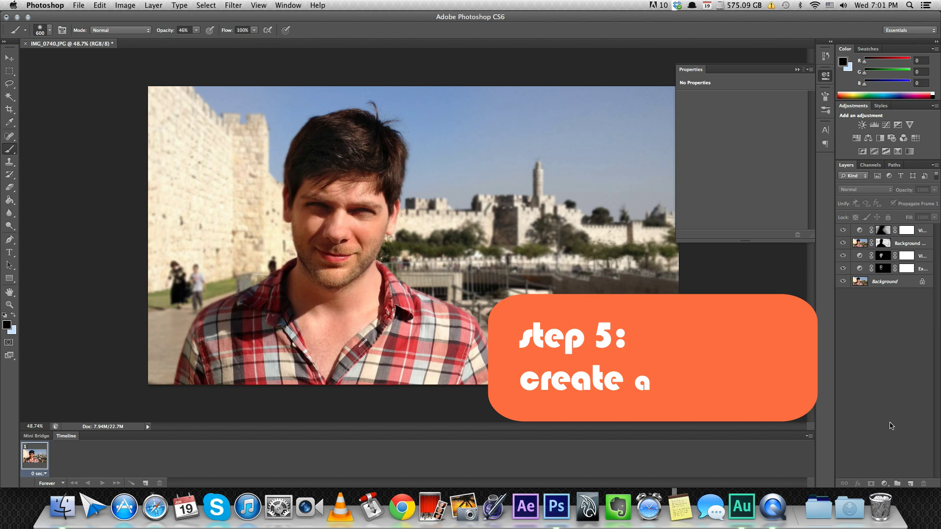
Step: Add a Curves adjustment layer with the RGB curve bent downward to darken the photo, and invert its mask to black
left_click(884, 484)
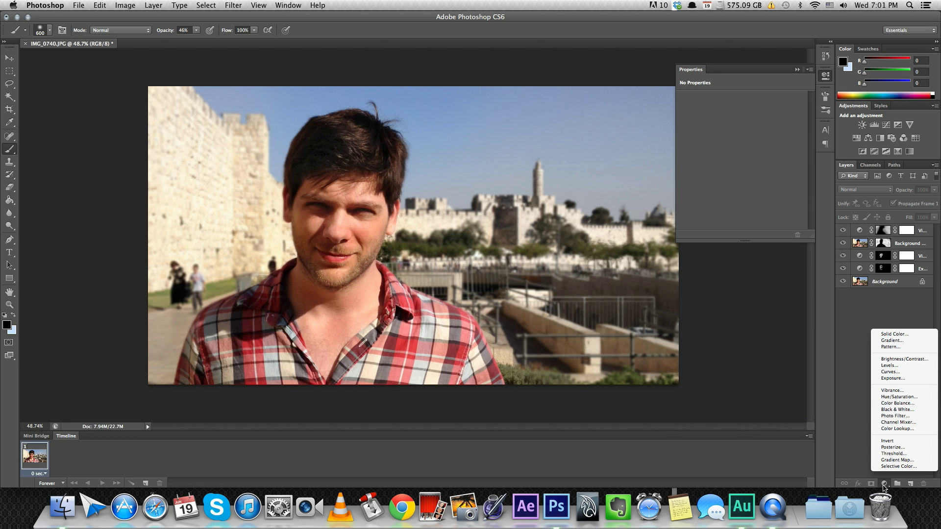
left_click(904, 372)
left_click_drag(731, 199, 740, 195)
left_click_drag(780, 160, 780, 158)
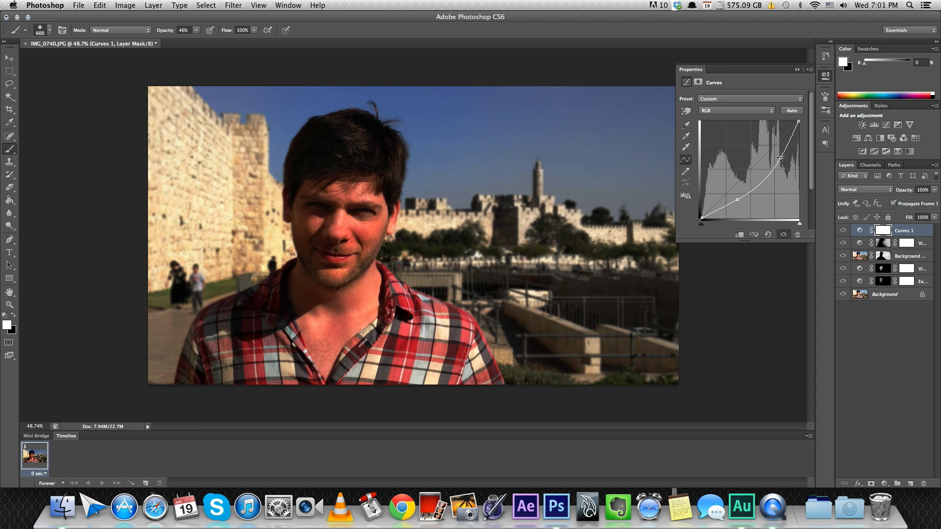
left_click(871, 485)
key("super+i")
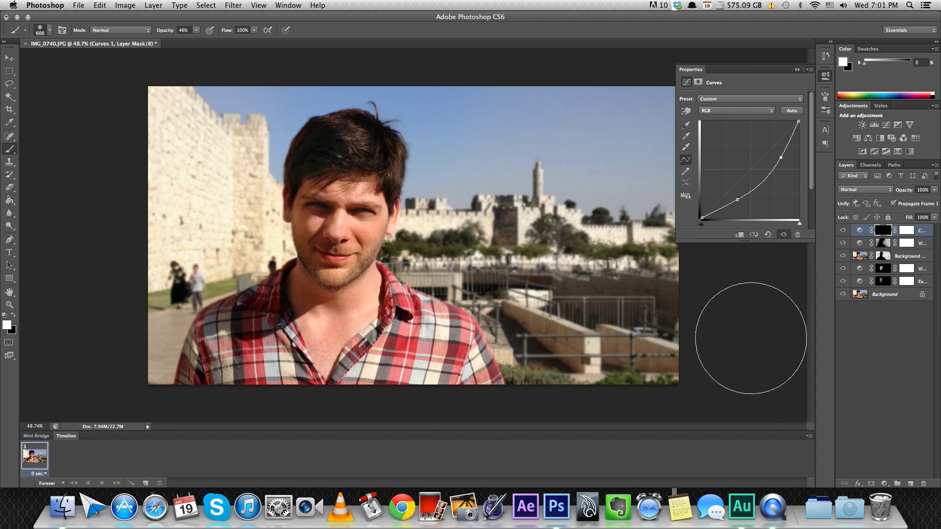
Step: Paint white around the photo's edges on the Curves 1 mask with a size 800 brush at 46% opacity for a vignette
key("bracketright")
key("bracketright")
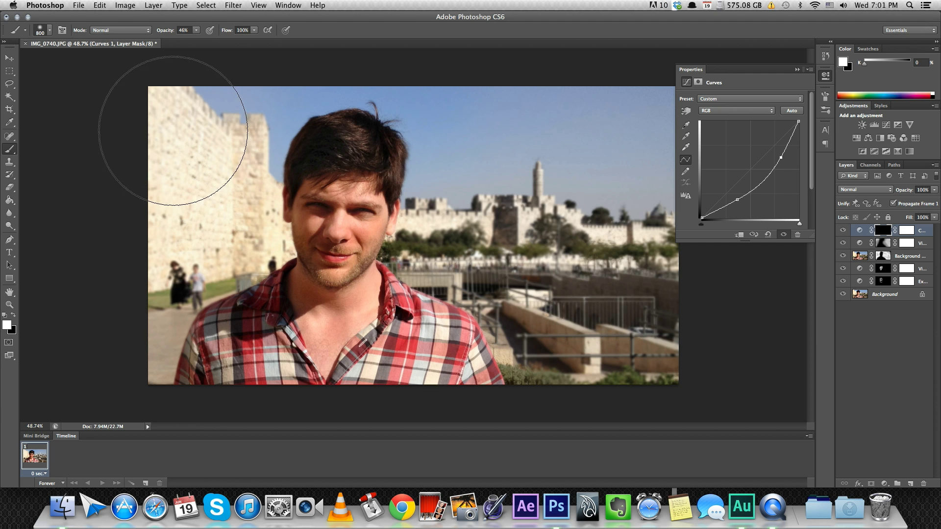
left_click_drag(172, 125, 178, 116)
mouse_move(137, 220)
left_mouse_down()
mouse_move(126, 315)
mouse_move(158, 346)
left_mouse_up()
left_click_drag(592, 101, 632, 147)
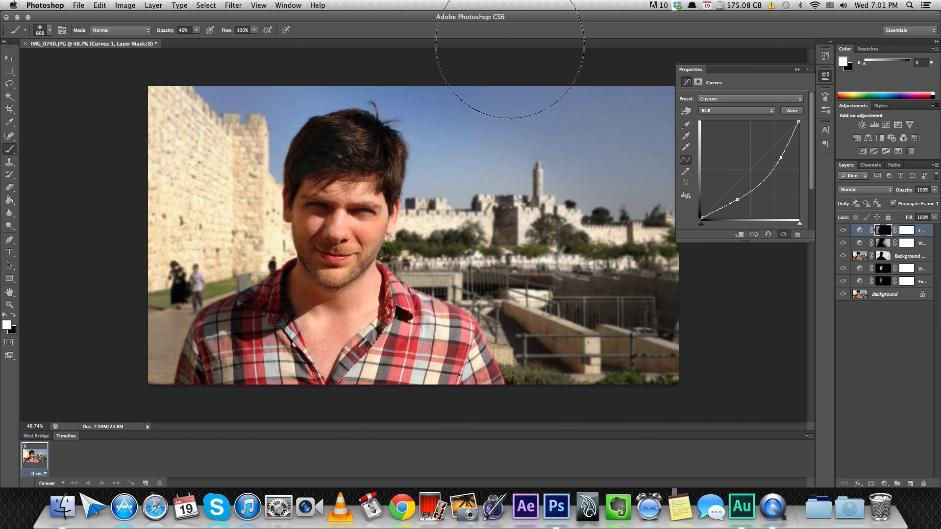
mouse_move(619, 318)
left_mouse_down()
mouse_move(630, 105)
mouse_move(676, 220)
mouse_move(594, 42)
left_mouse_up()
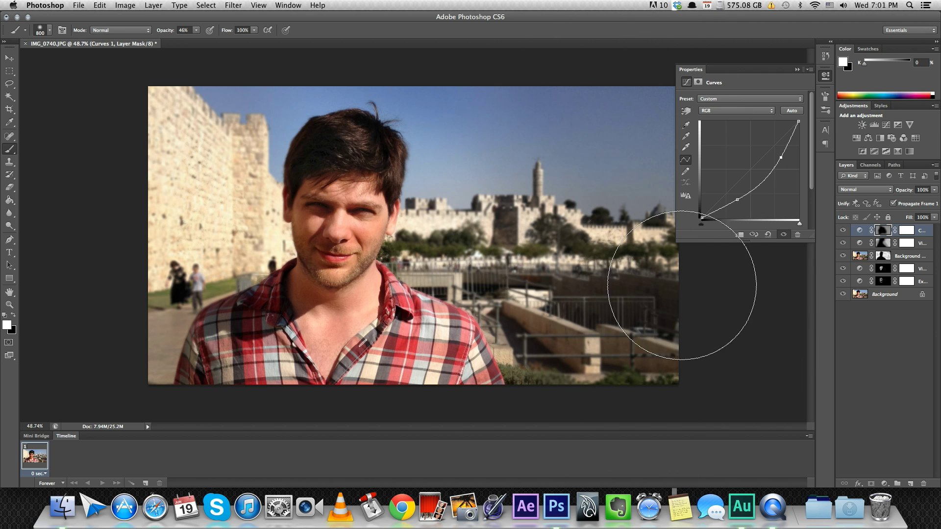
mouse_move(175, 386)
left_mouse_down()
mouse_move(99, 346)
mouse_move(130, 357)
left_mouse_up()
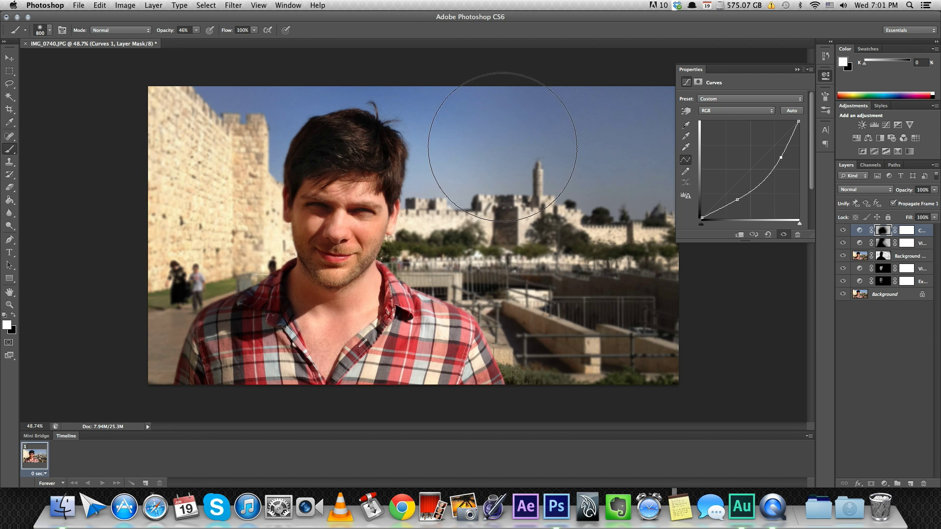
left_click(512, 190)
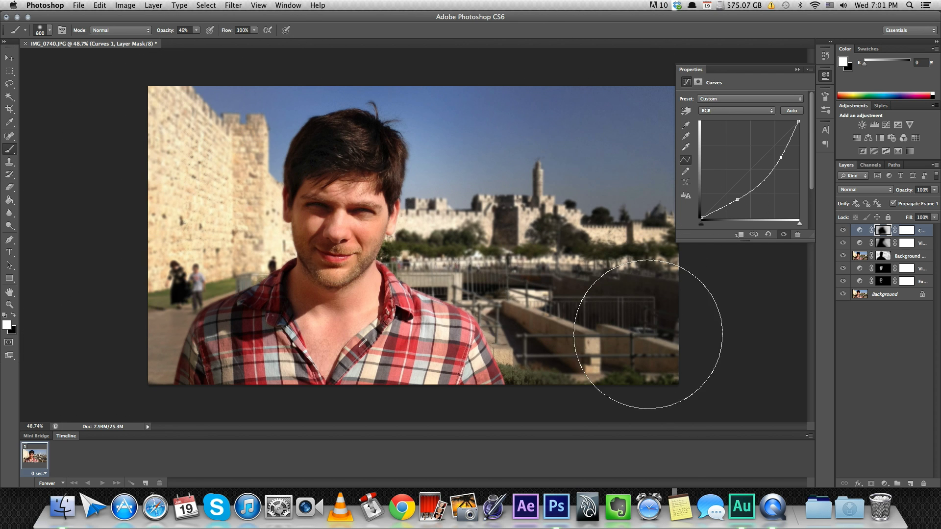
Step: Toggle the Curves 1 layer's visibility to compare the vignette, leaving it visible and deselected
left_click(843, 230)
left_click(844, 231)
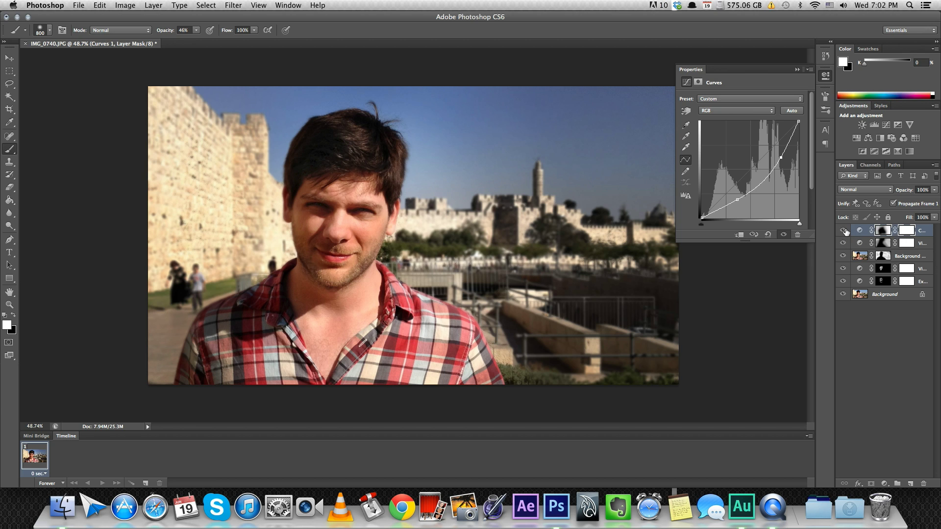
left_click(872, 341)
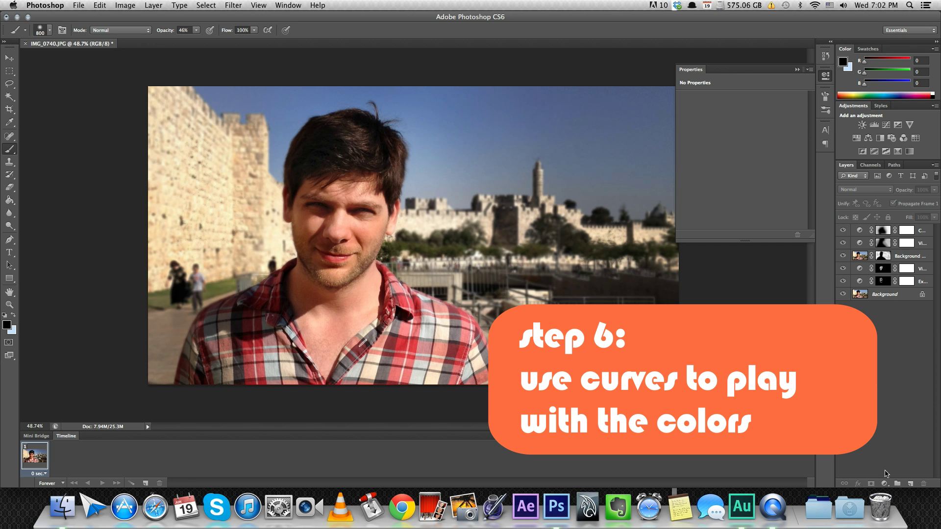
Step: Add a second Curves adjustment layer and place a shadow point and a slightly raised highlight point on its RGB curve
left_click(885, 484)
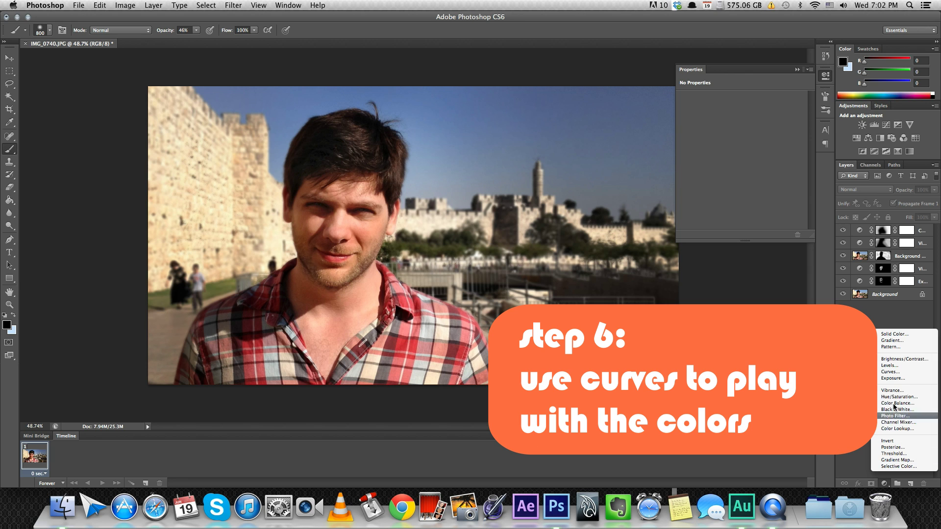
left_click(896, 373)
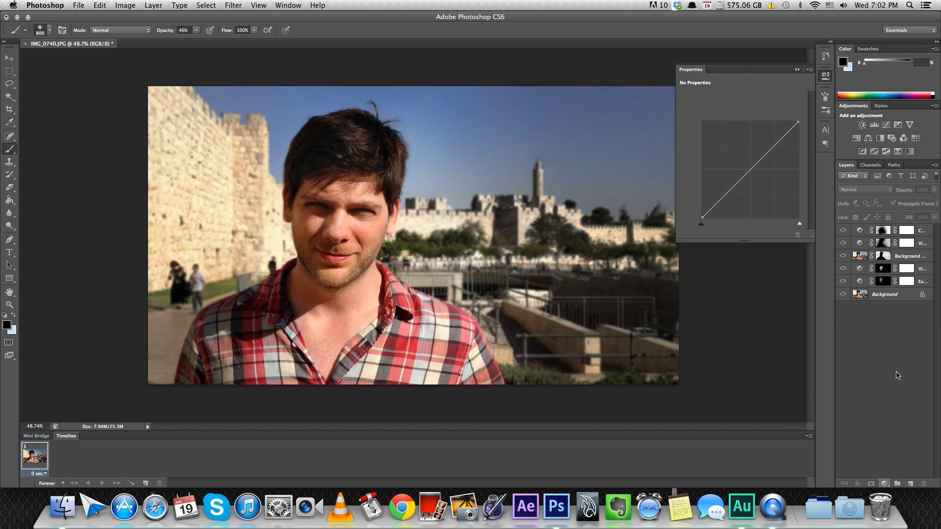
left_click(721, 200)
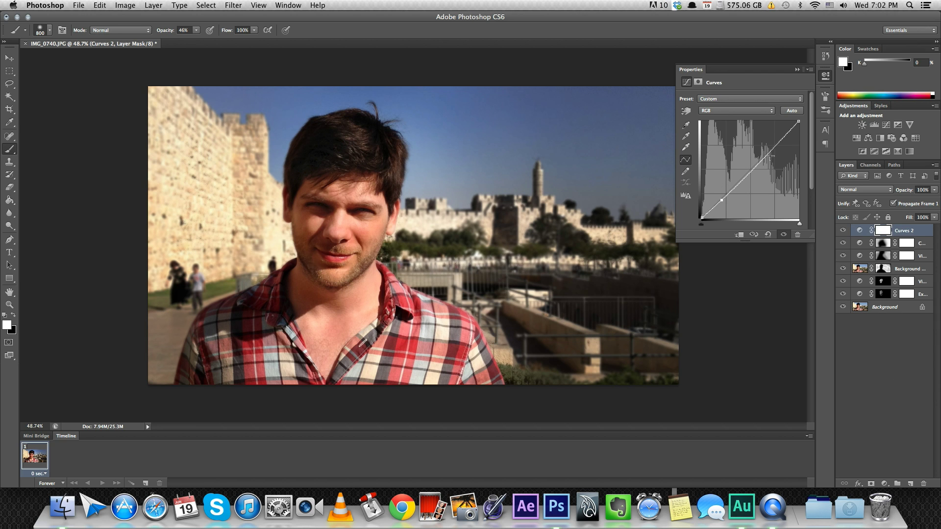
left_click_drag(767, 153, 767, 151)
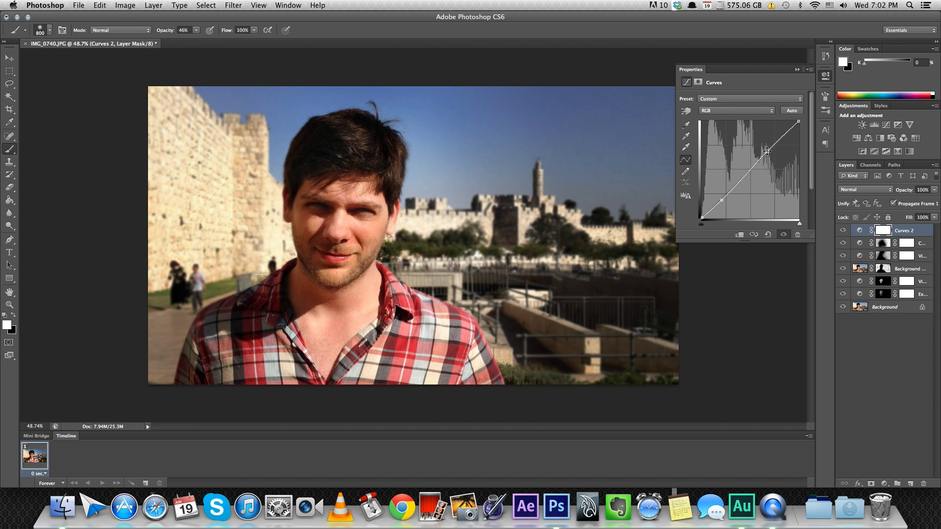
Step: Lower the Red channel's midtones and slightly raise the Blue channel's midtones in the Curves 2 adjustment
left_click(731, 110)
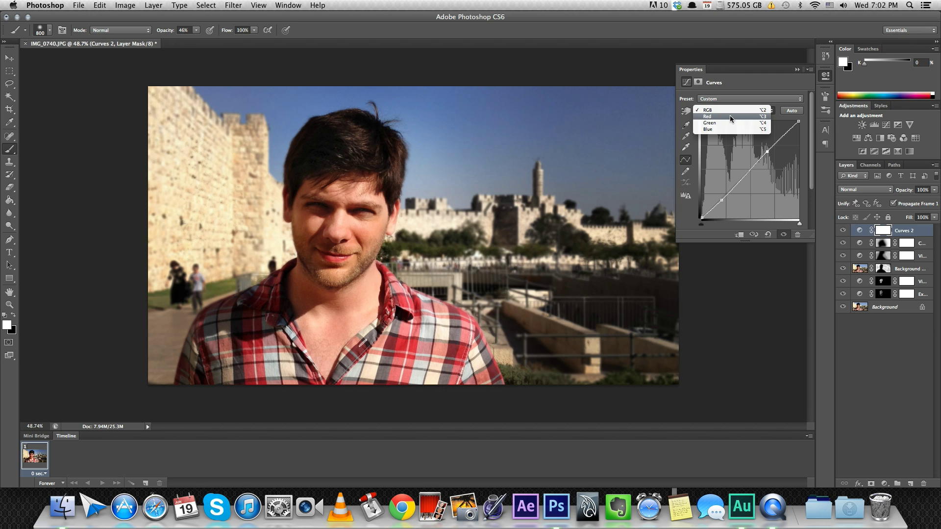
left_click(730, 115)
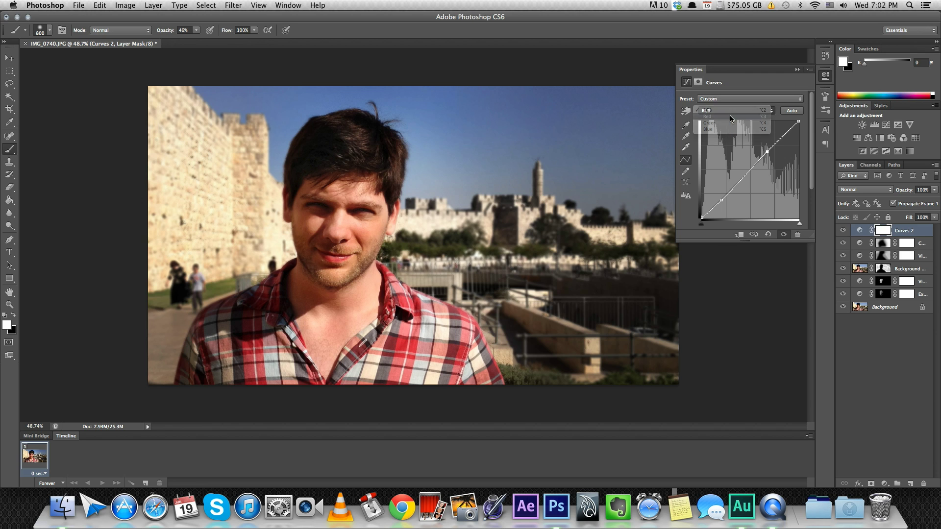
left_click(748, 175)
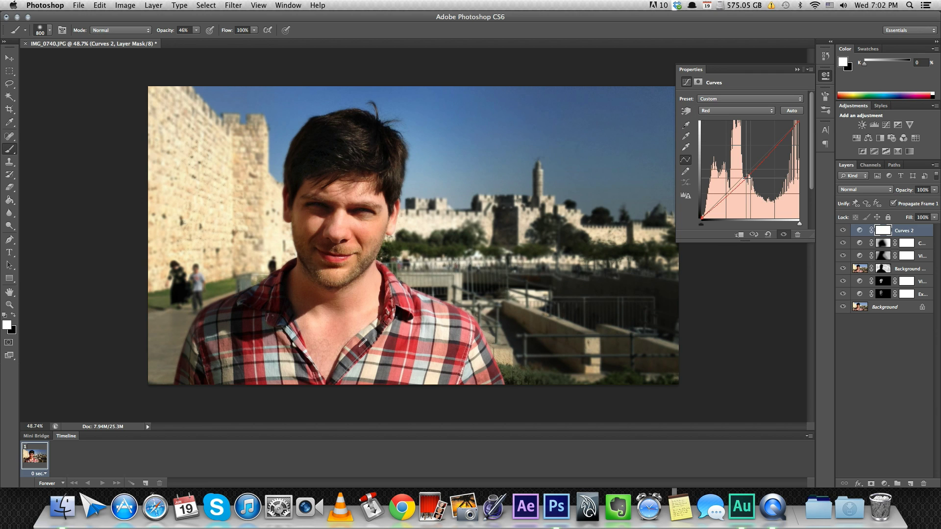
left_click_drag(748, 175, 746, 179)
left_click(730, 112)
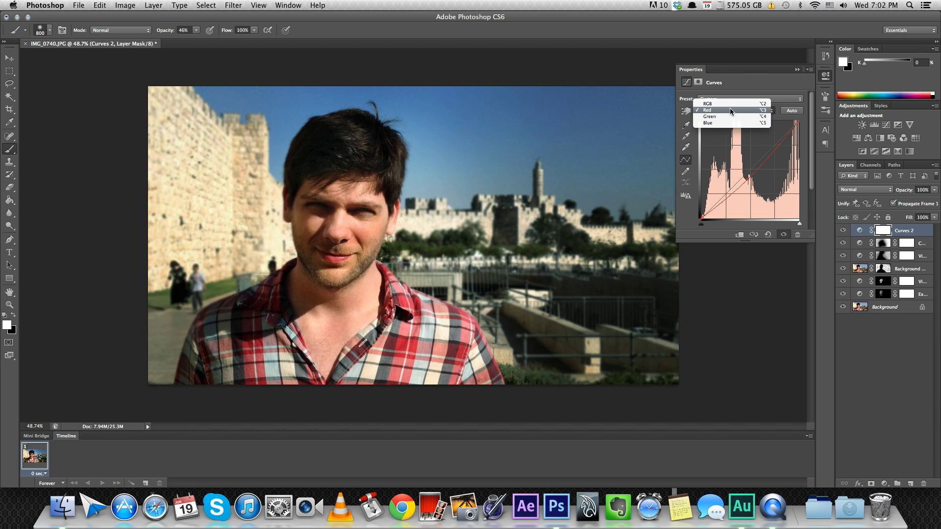
left_click(733, 123)
left_click_drag(745, 173, 744, 170)
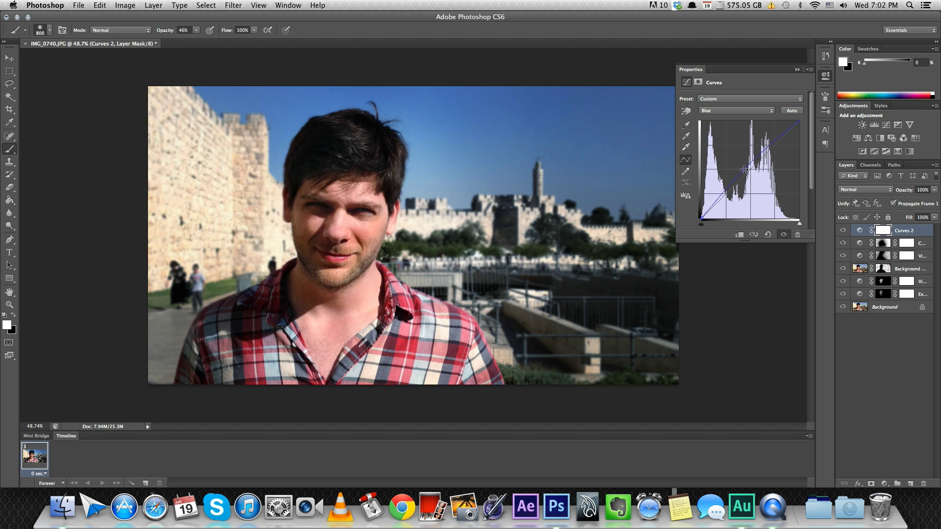
Step: Toggle the Curves 2 layer's visibility repeatedly to compare the colour shift, leaving it visible
left_click(843, 232)
left_click(843, 232)
left_click(843, 231)
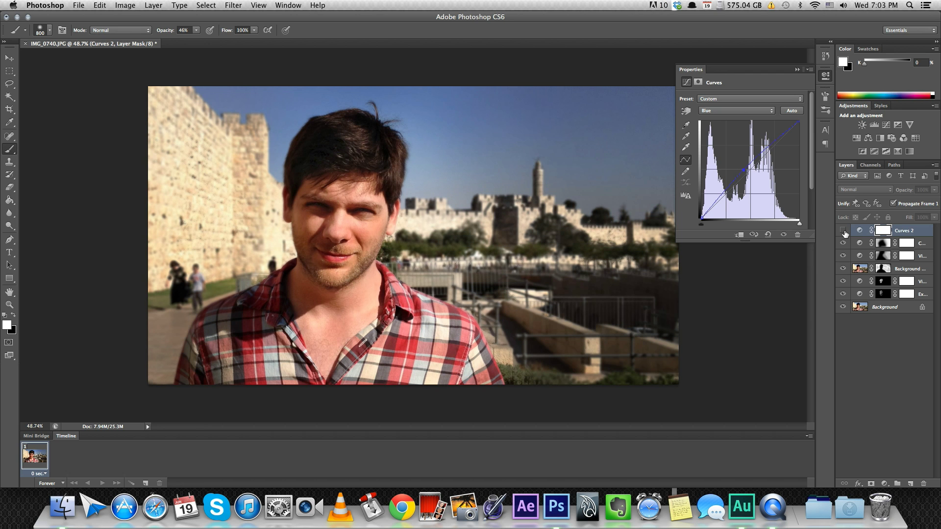
left_click(843, 231)
left_click(843, 231)
left_click(844, 231)
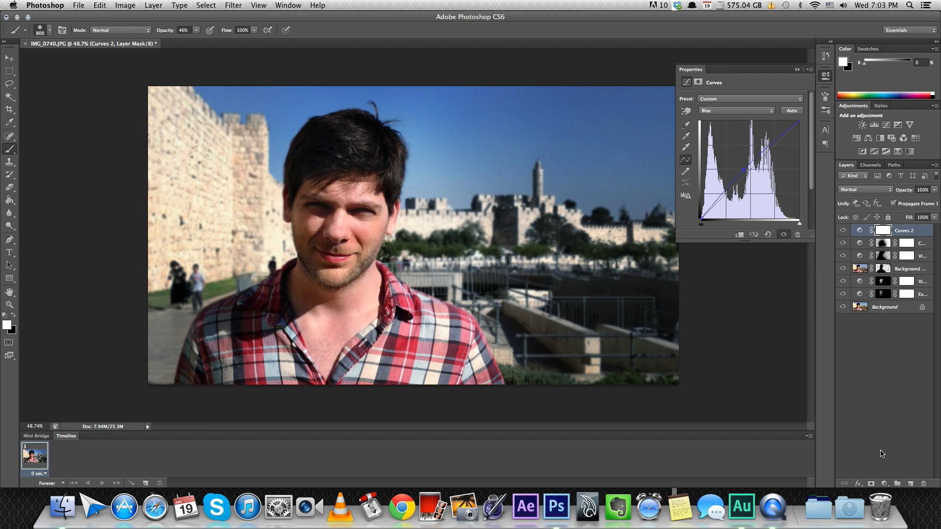
Step: Invert the Curves 2 layer mask to black and paint white across the photo with a size 600 brush at 46% opacity
left_click(872, 484)
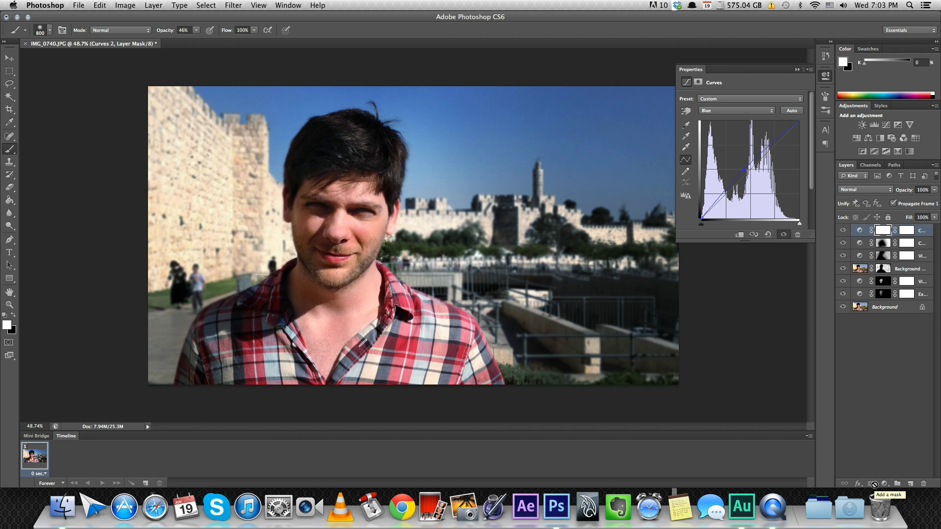
key("super+i")
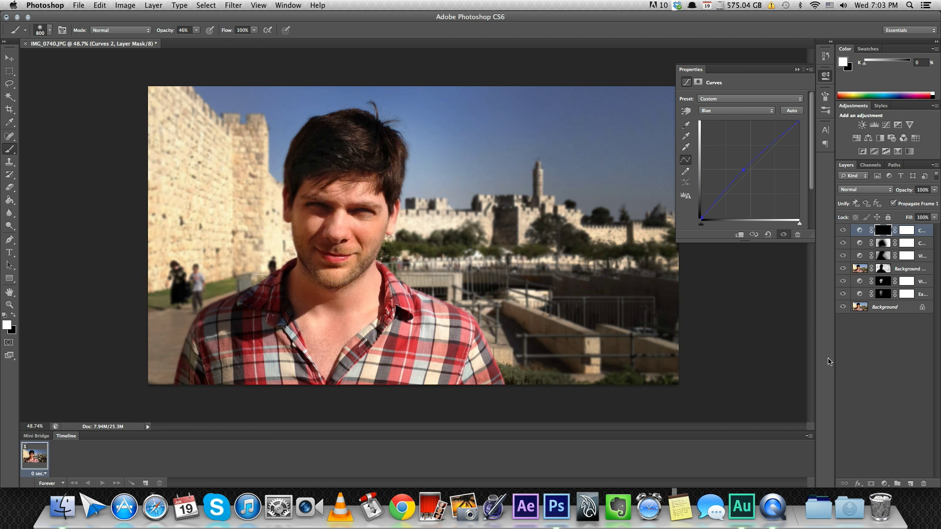
key("bracketleft")
key("bracketleft")
mouse_move(452, 362)
left_mouse_down()
mouse_move(352, 147)
mouse_move(275, 333)
mouse_move(313, 387)
mouse_move(385, 169)
left_mouse_up()
mouse_move(406, 143)
left_mouse_down()
mouse_move(525, 264)
mouse_move(482, 193)
mouse_move(453, 223)
mouse_move(368, 220)
mouse_move(387, 213)
mouse_move(288, 149)
mouse_move(257, 241)
left_mouse_up()
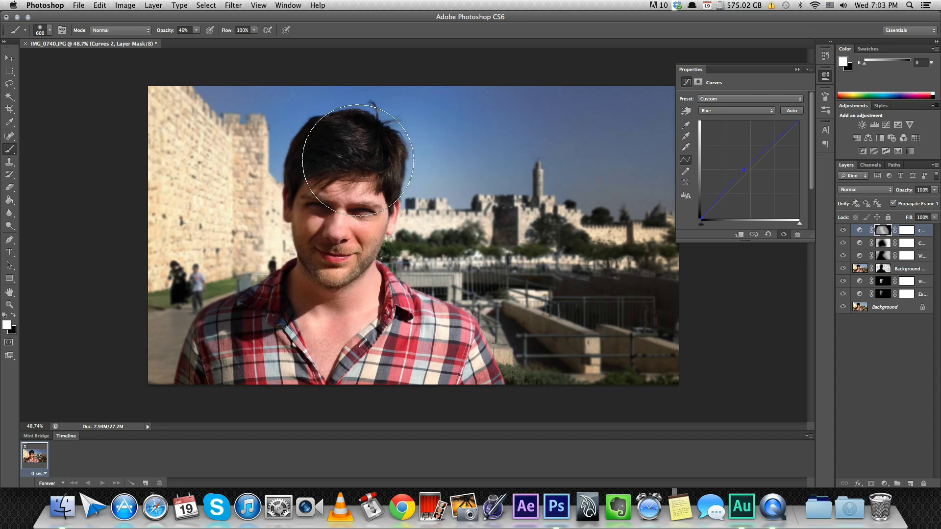
left_click_drag(315, 116, 168, 200)
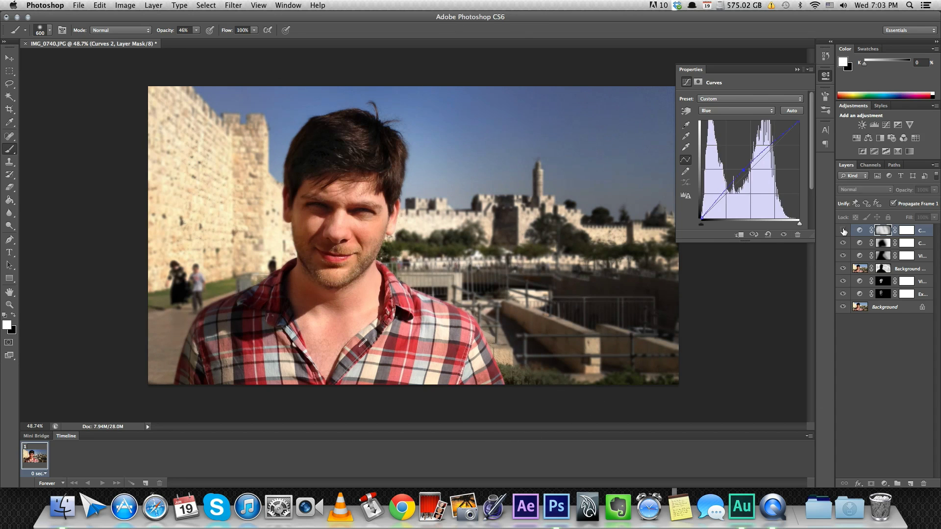
Step: Toggle the Curves 2 layer's visibility to compare the painted colour effect, leaving it visible and deselected
left_click(843, 230)
left_click(843, 230)
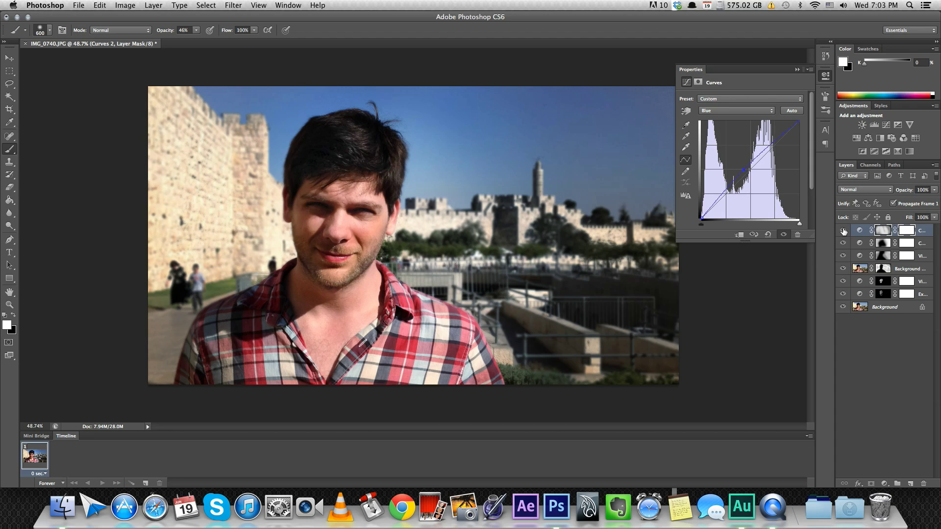
left_click(891, 351)
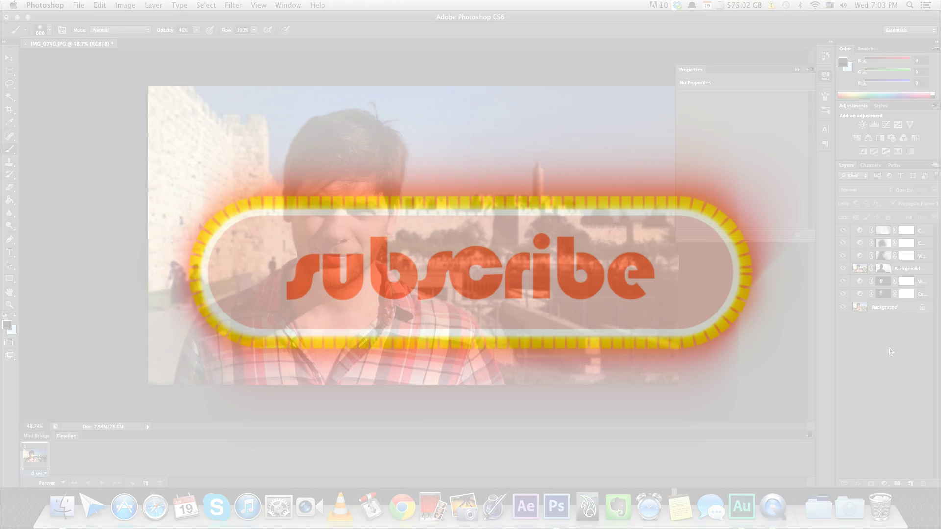